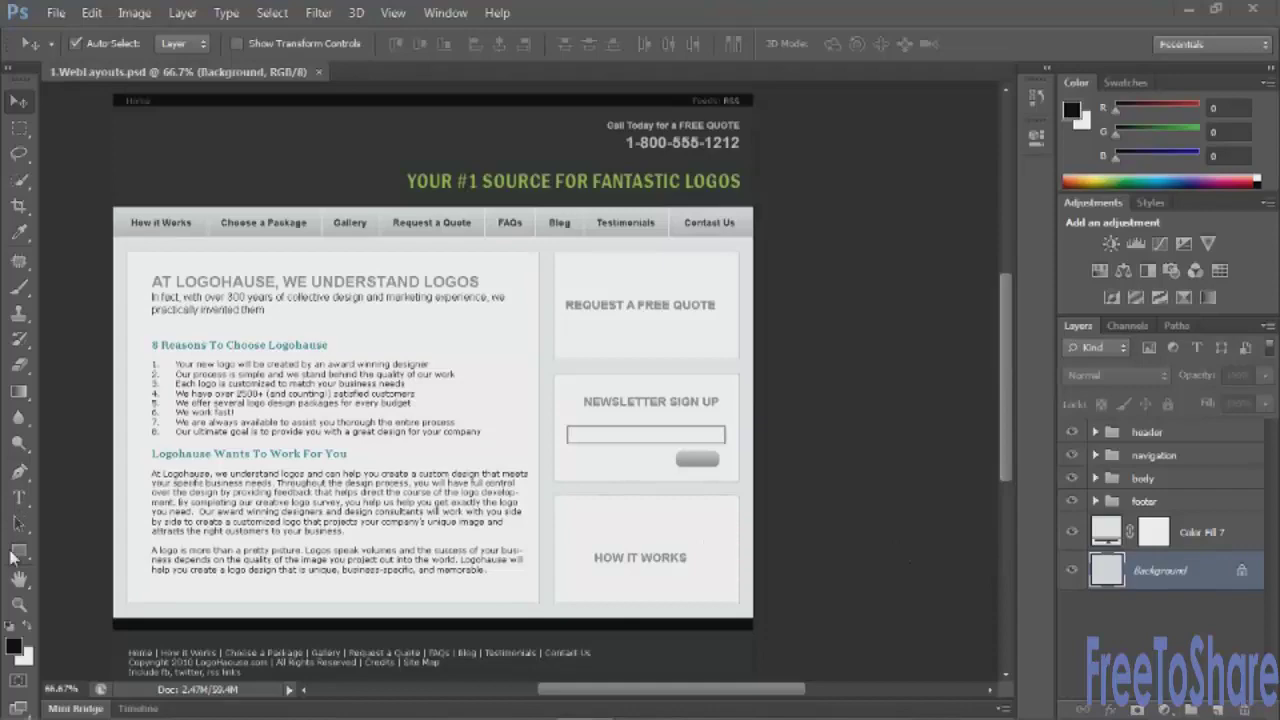
Select the body heading layer and zoom in to 200% on the start of its text
click(158, 300)
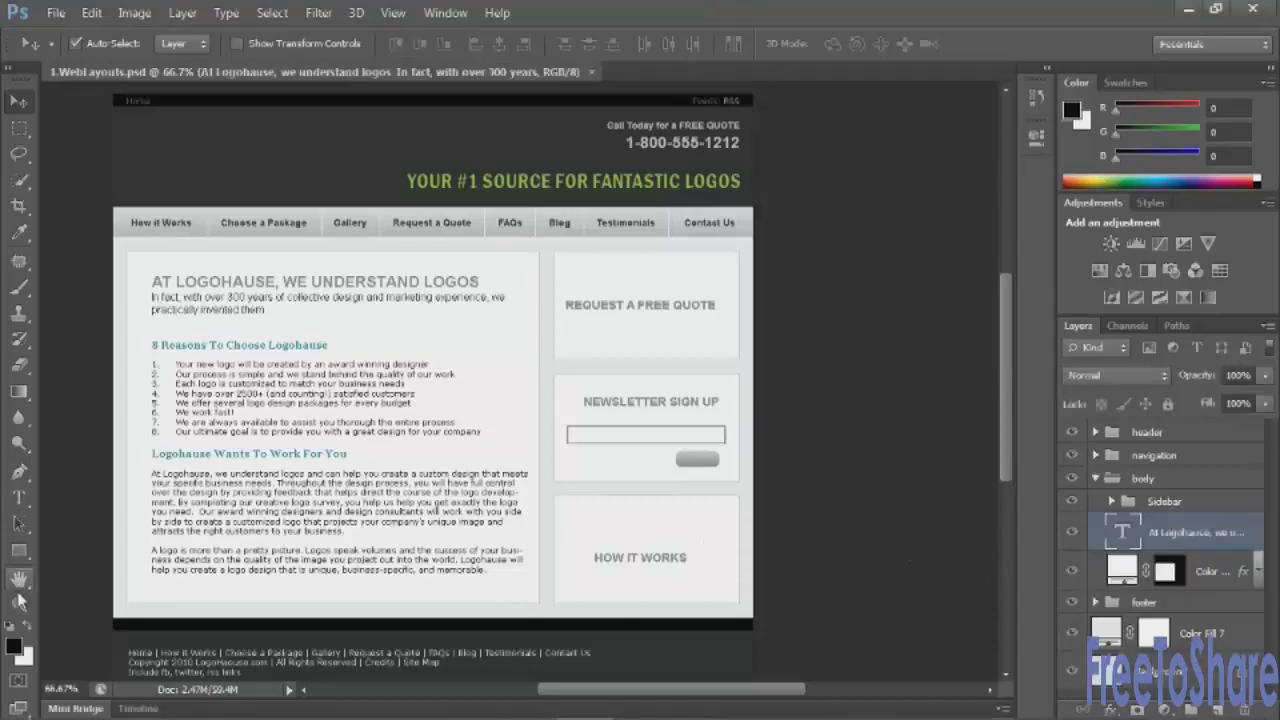
click(18, 605)
click(174, 301)
click(229, 305)
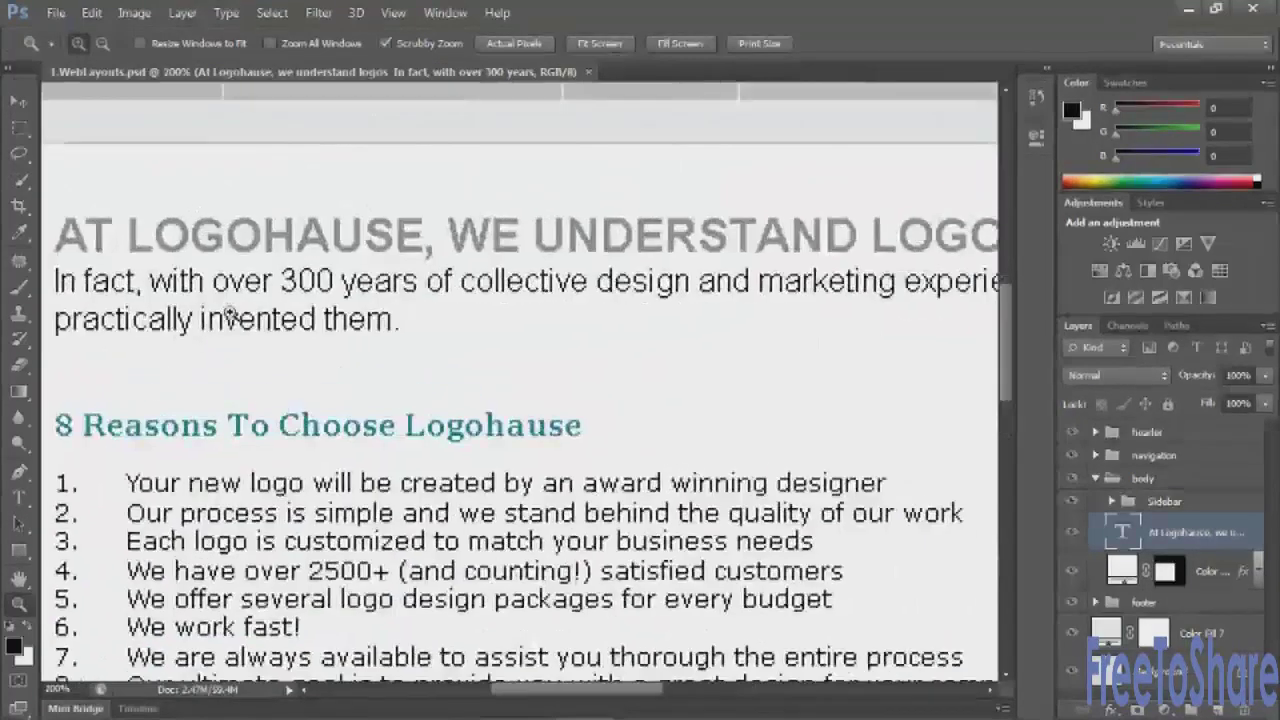
drag(108, 235, 260, 269)
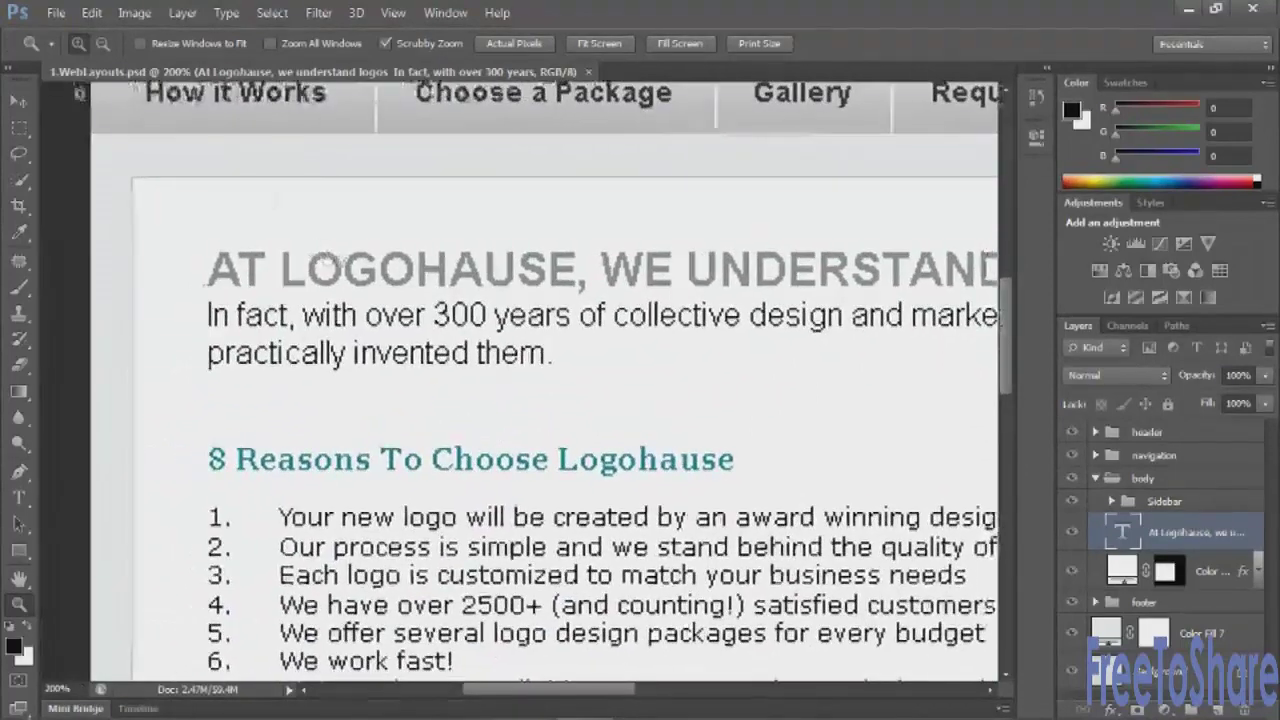
Put the heading text into edit mode with the Type tool, then finish the edit
click(20, 102)
click(18, 497)
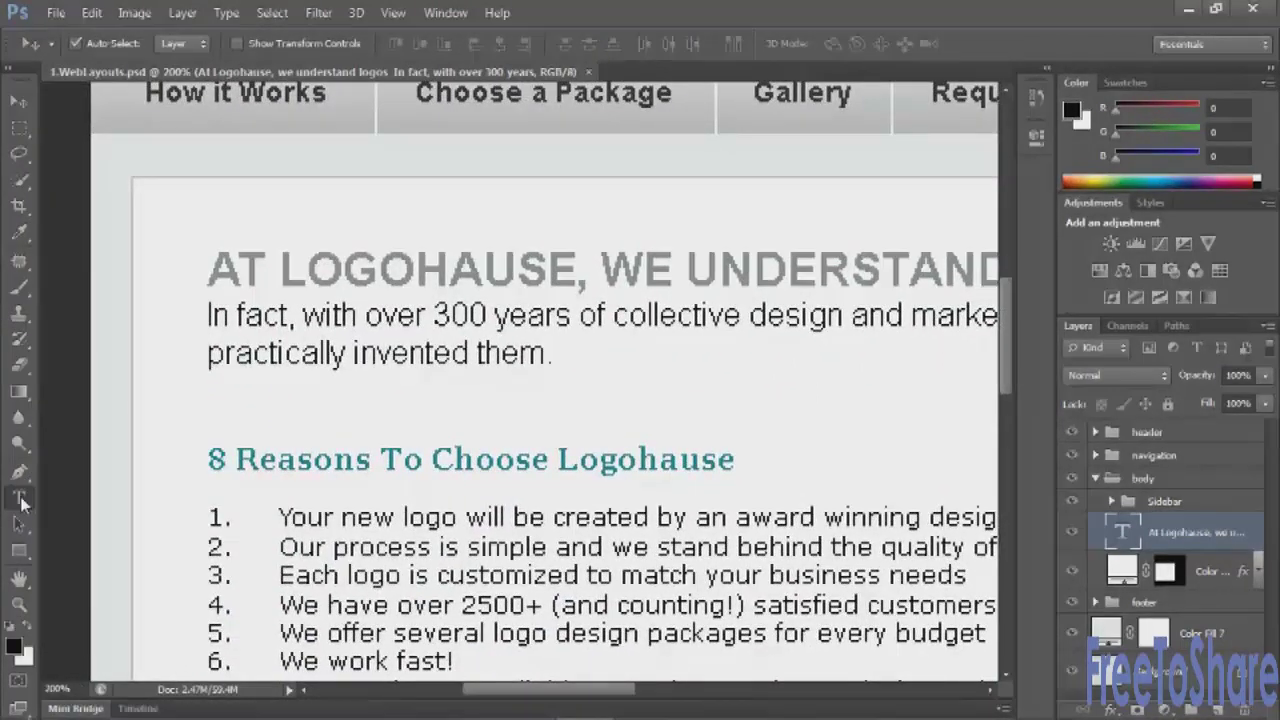
click(234, 270)
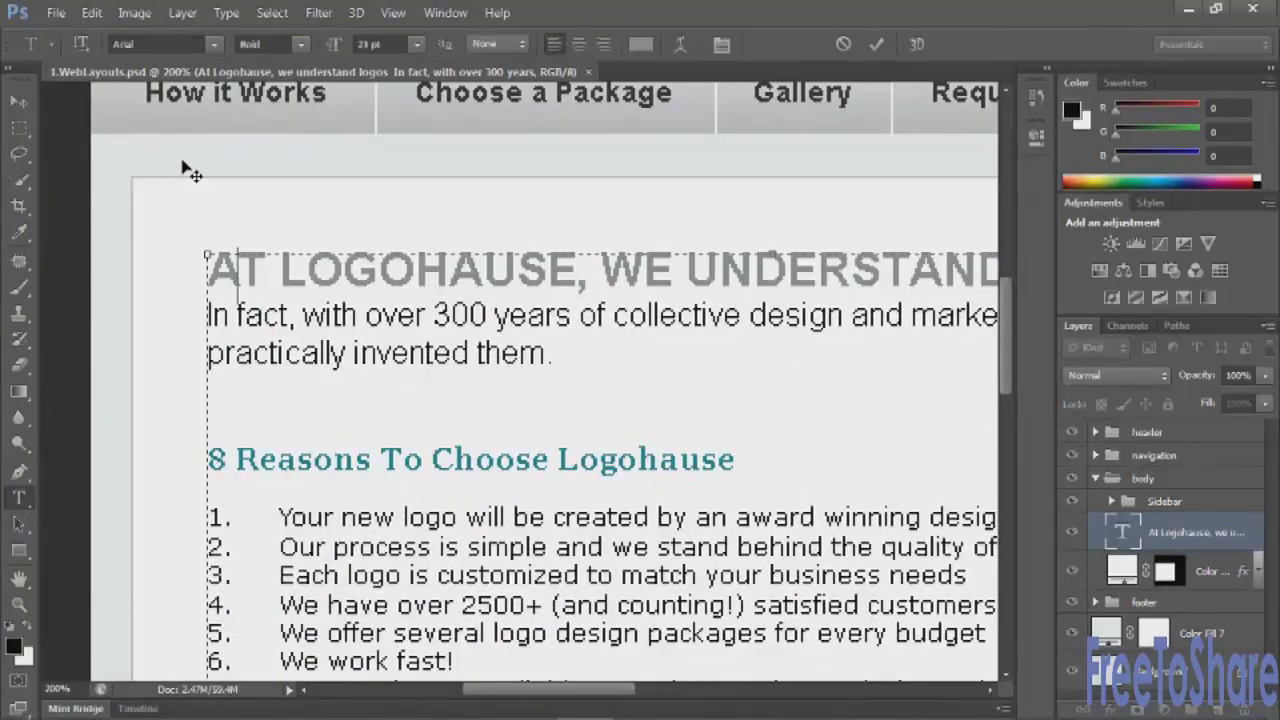
click(22, 102)
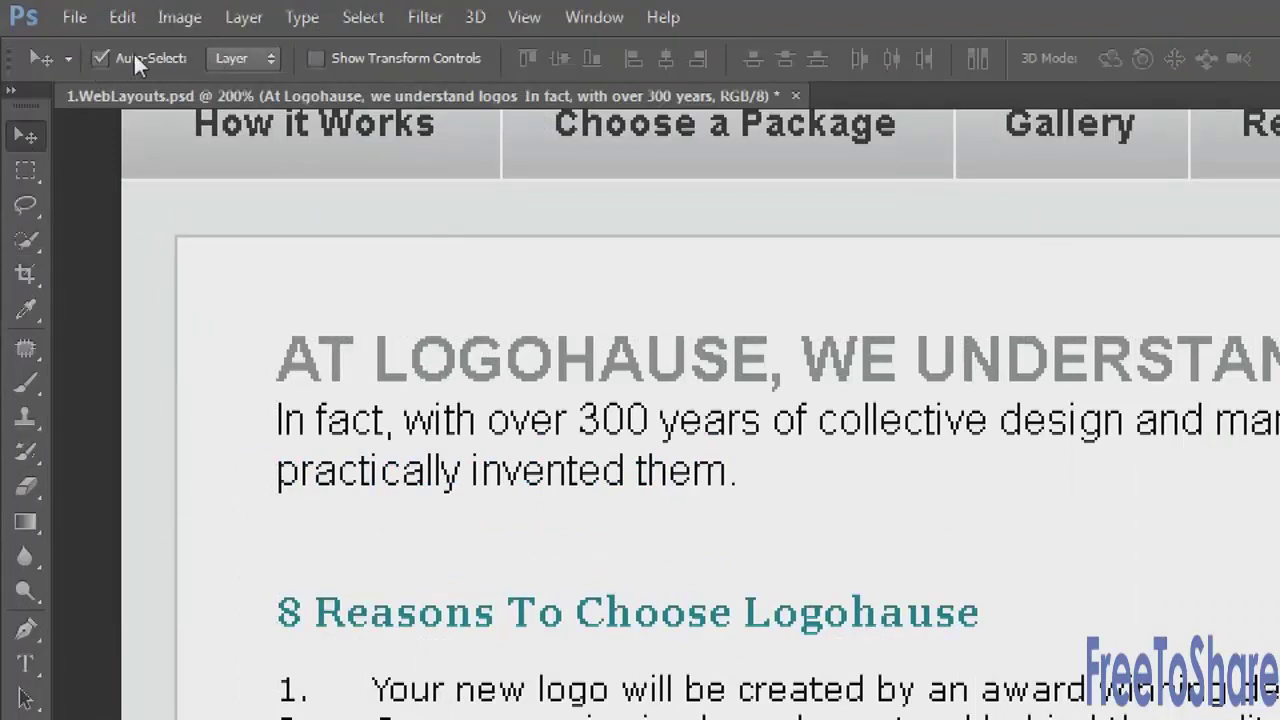
Set the Move tool's Auto-Select to pick whole Groups on canvas clicks
click(98, 57)
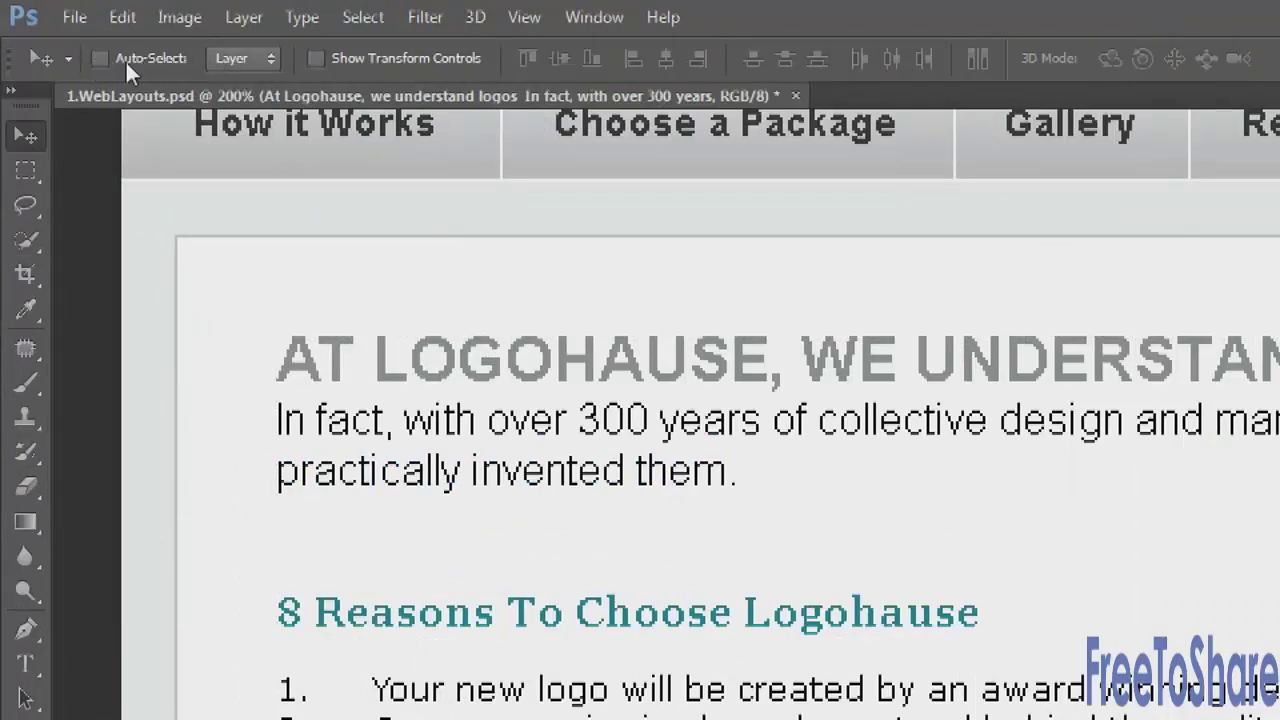
click(236, 60)
click(235, 86)
Turn Auto-Select back on set to Layer, then pick the navigation and heading text layers
click(97, 59)
click(238, 61)
click(238, 107)
click(583, 145)
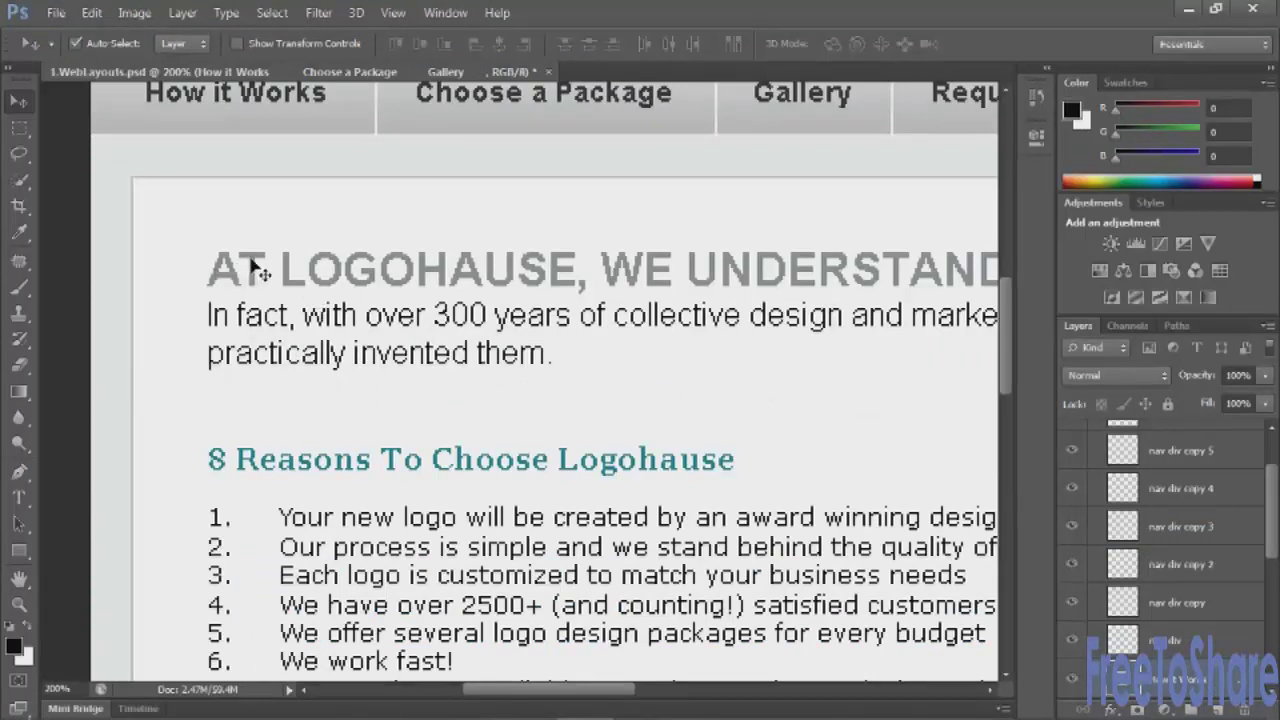
click(255, 272)
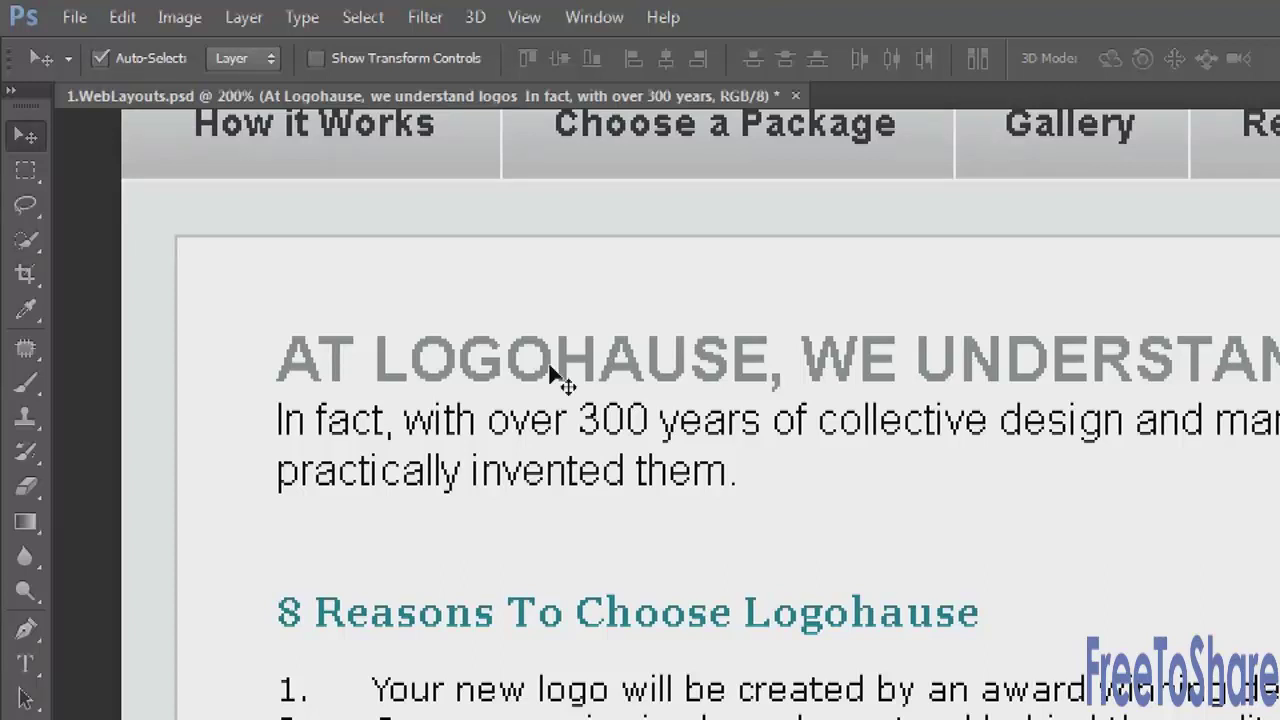
At 200%, cycle text anti-aliasing through Sharp, Crisp, Strong and Smooth
click(27, 663)
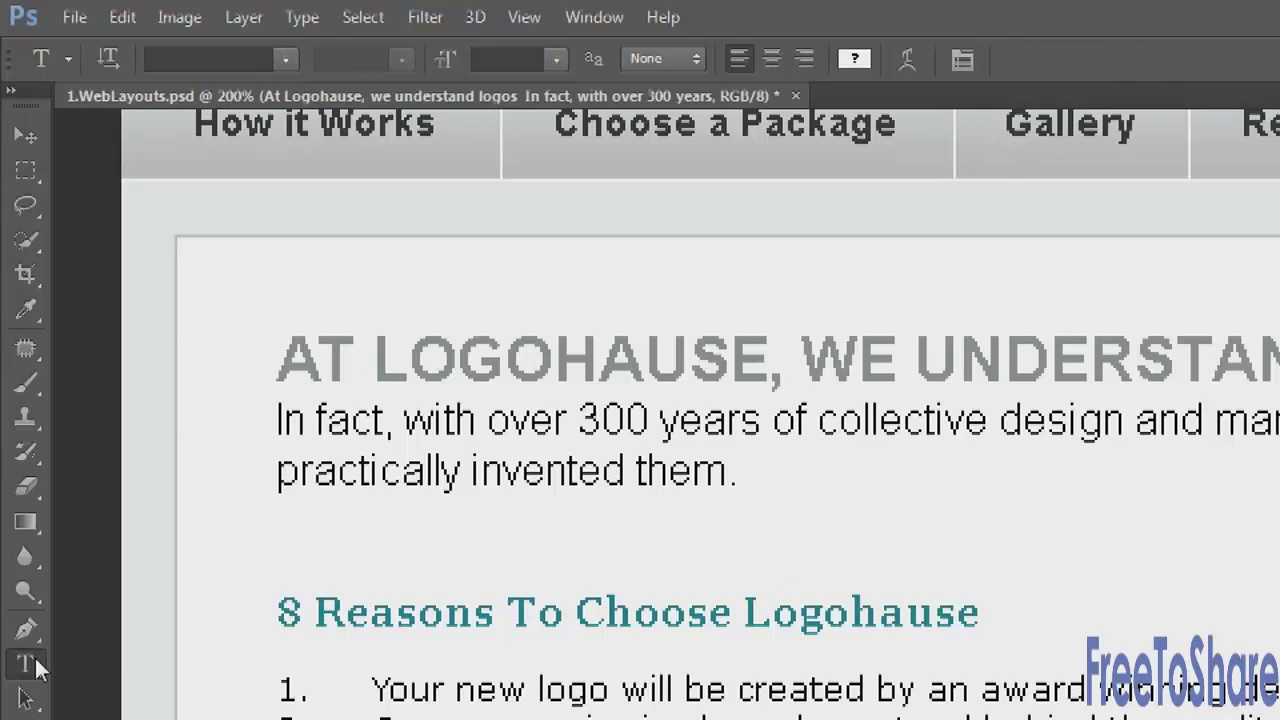
click(676, 60)
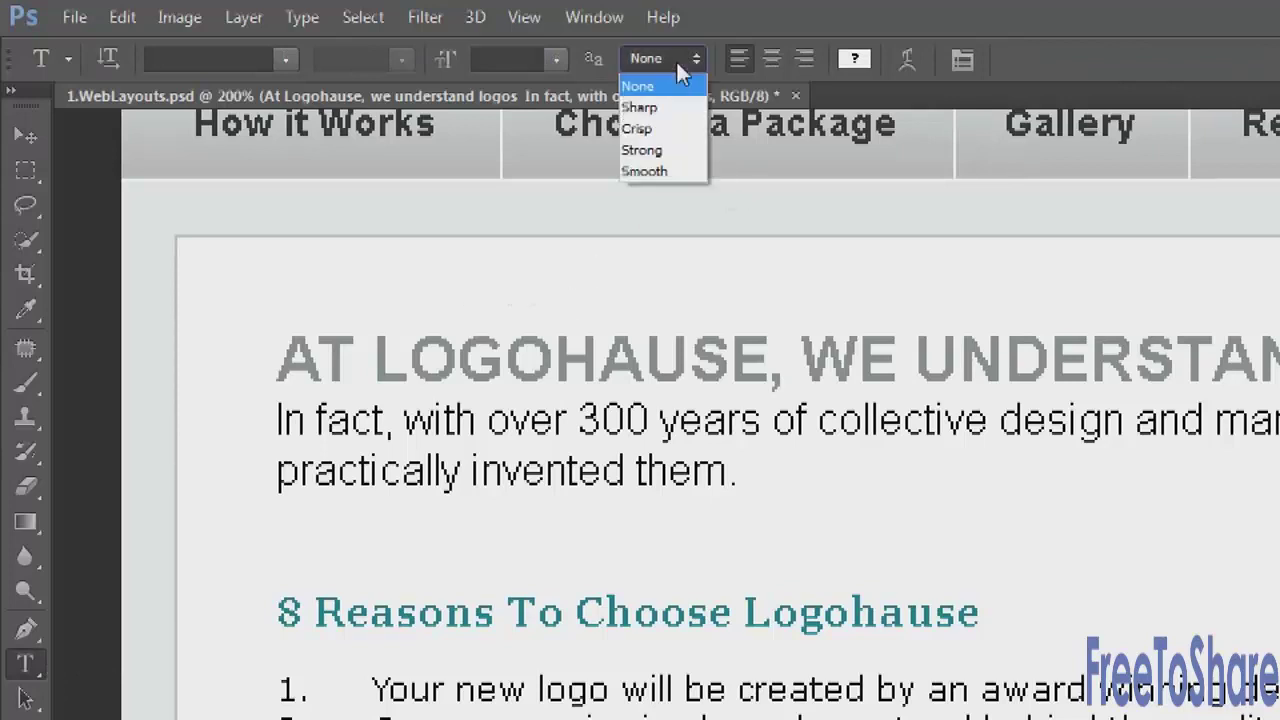
click(663, 104)
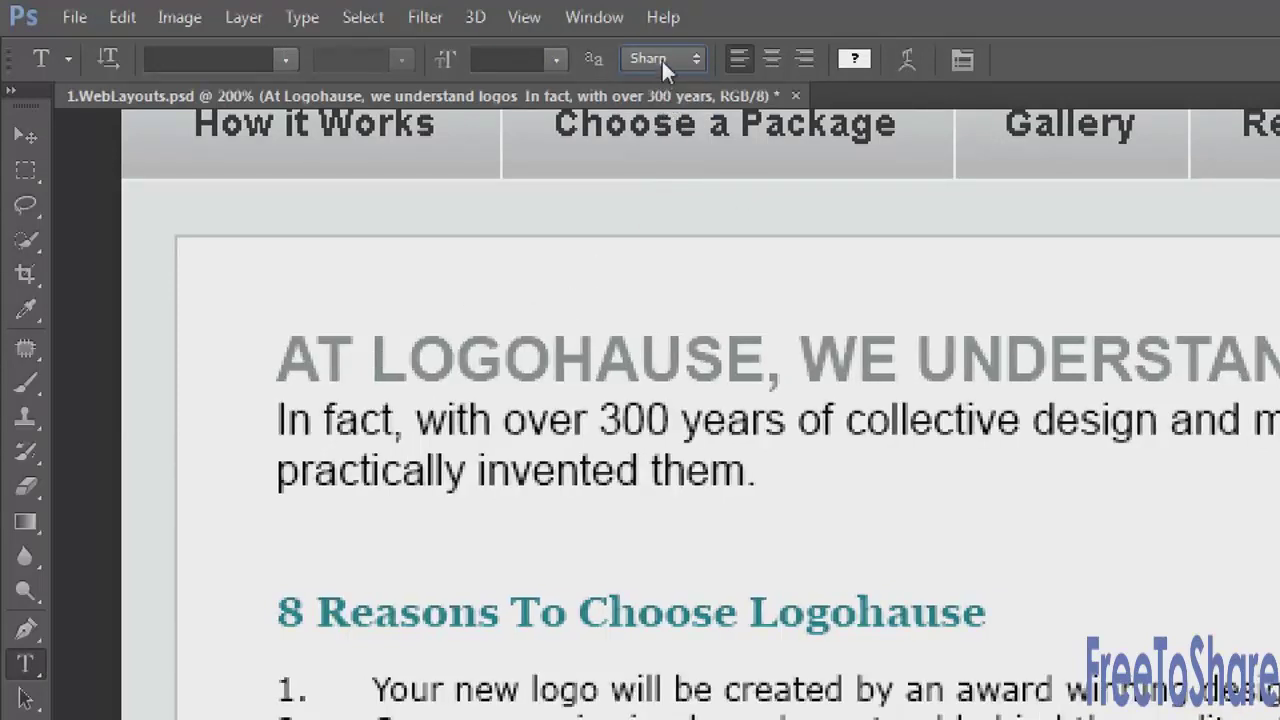
click(661, 58)
click(662, 114)
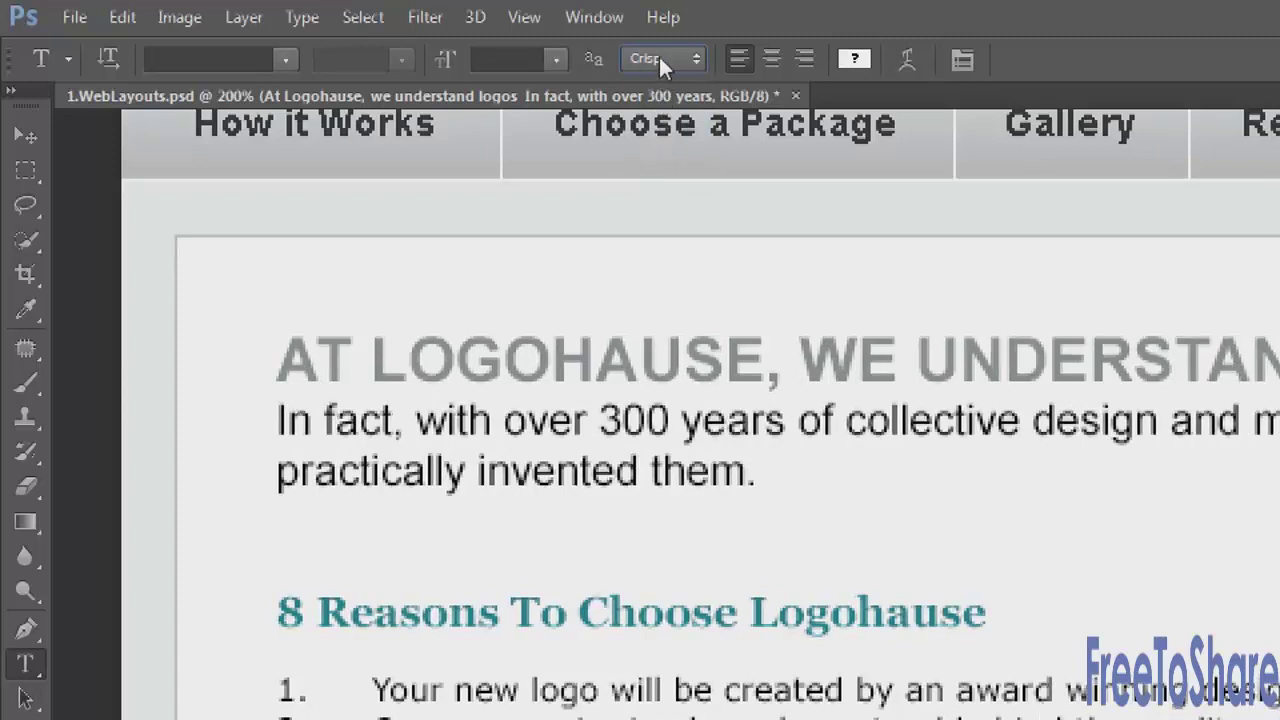
click(658, 58)
click(658, 143)
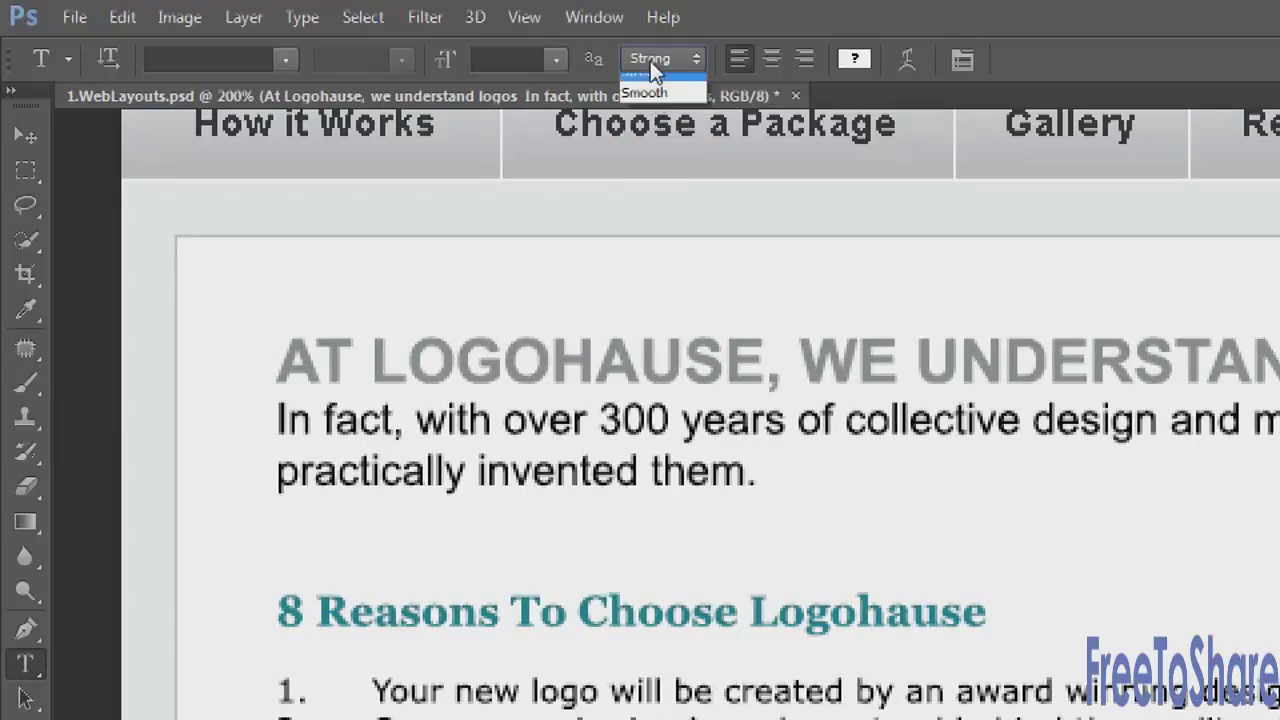
click(655, 168)
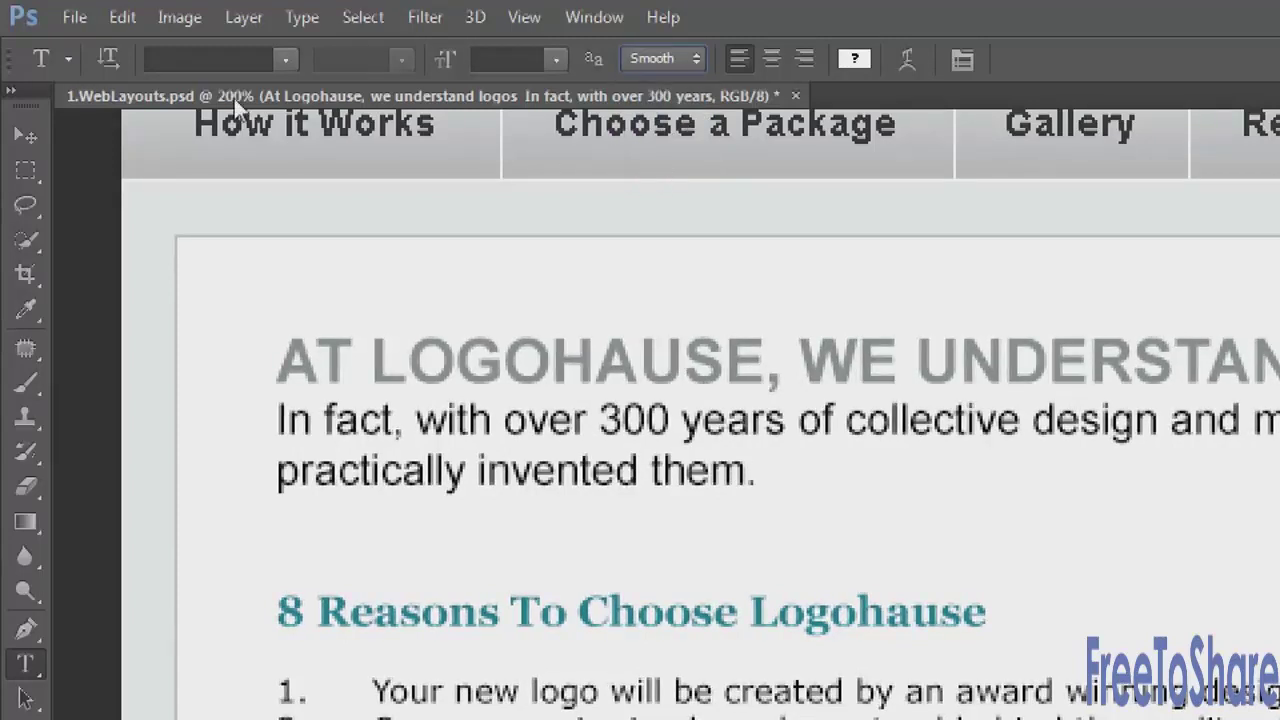
At 100%, cycle anti-aliasing through Sharp, Crisp, Strong and Smooth, ending on Sharp
key(ctrl+0)
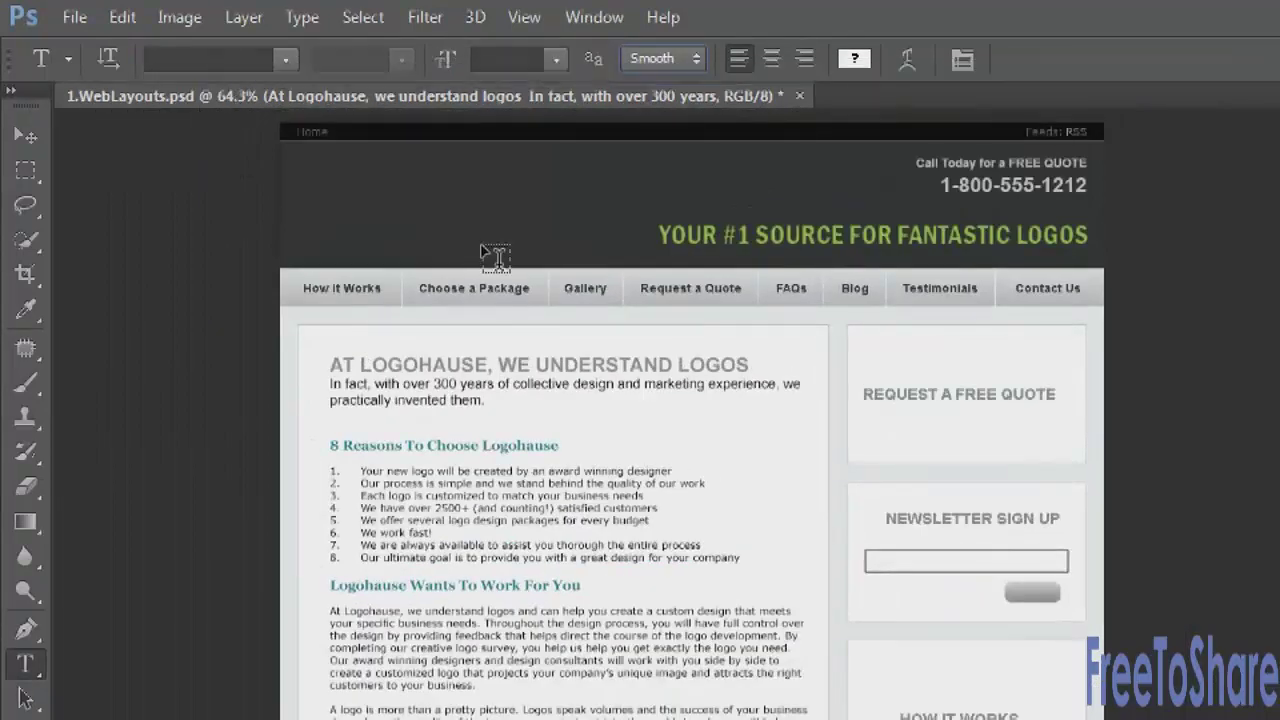
key(ctrl+plus)
key(ctrl+plus)
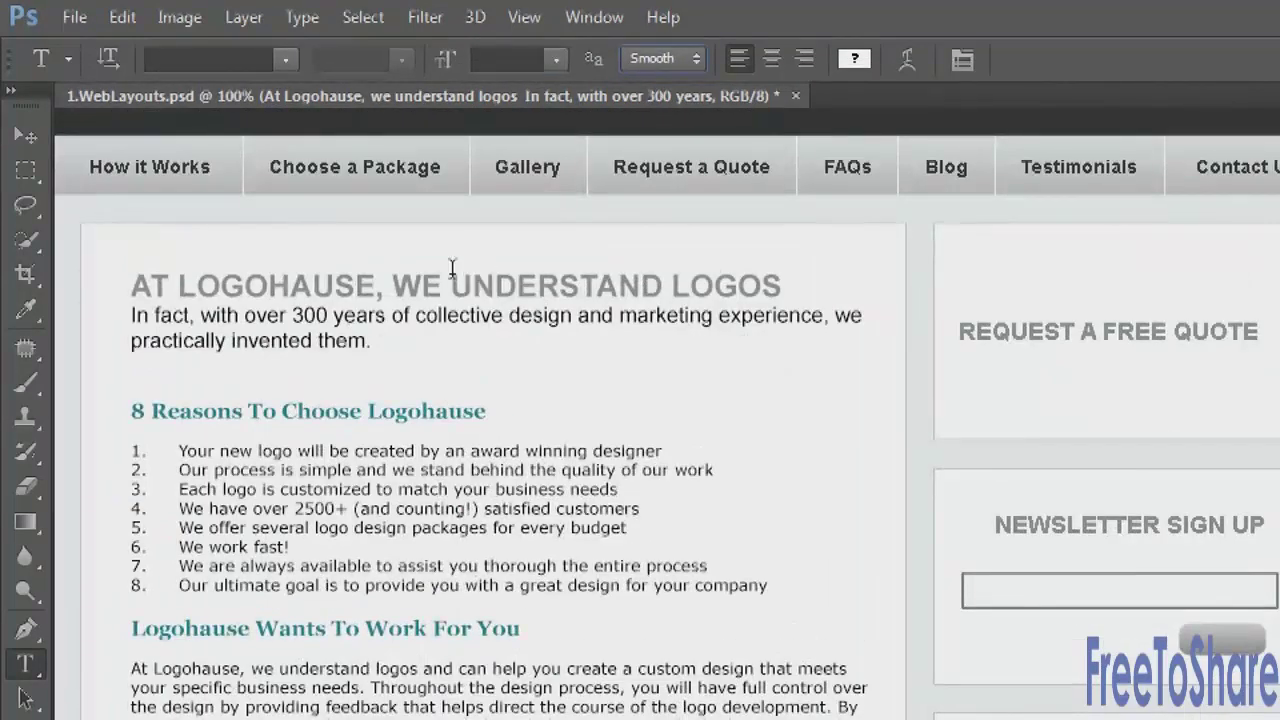
click(26, 135)
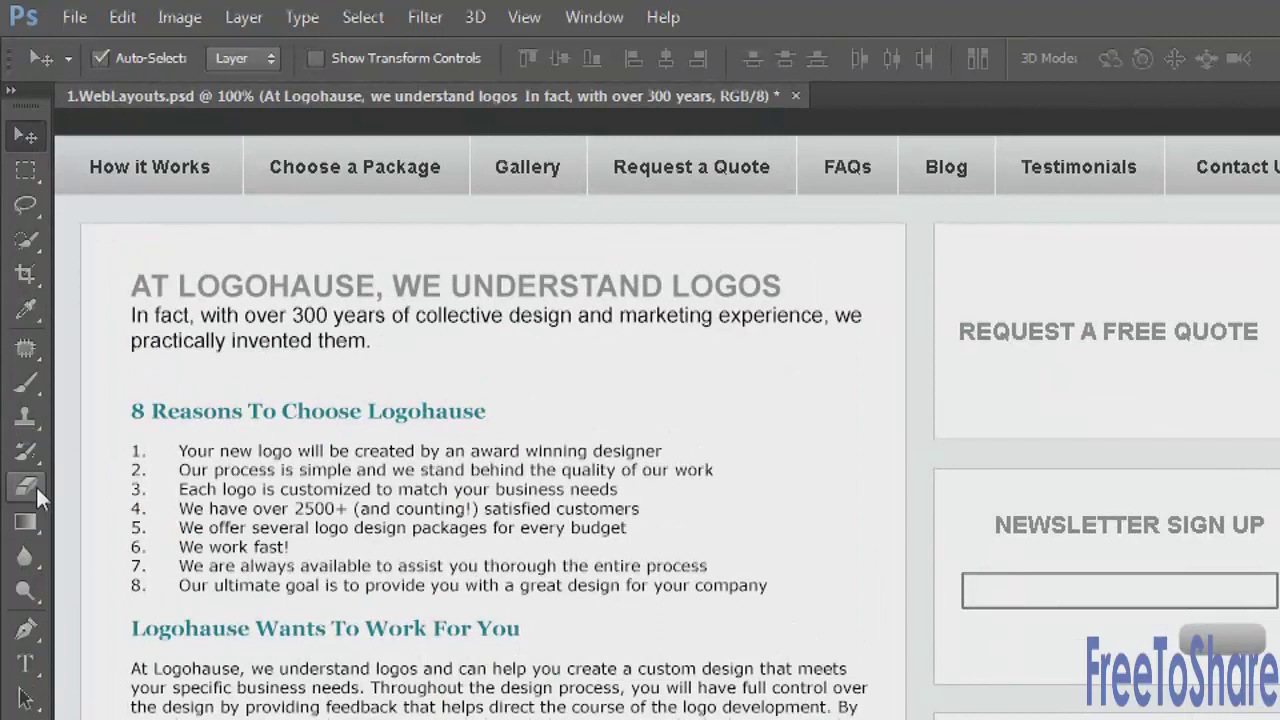
click(26, 663)
click(679, 60)
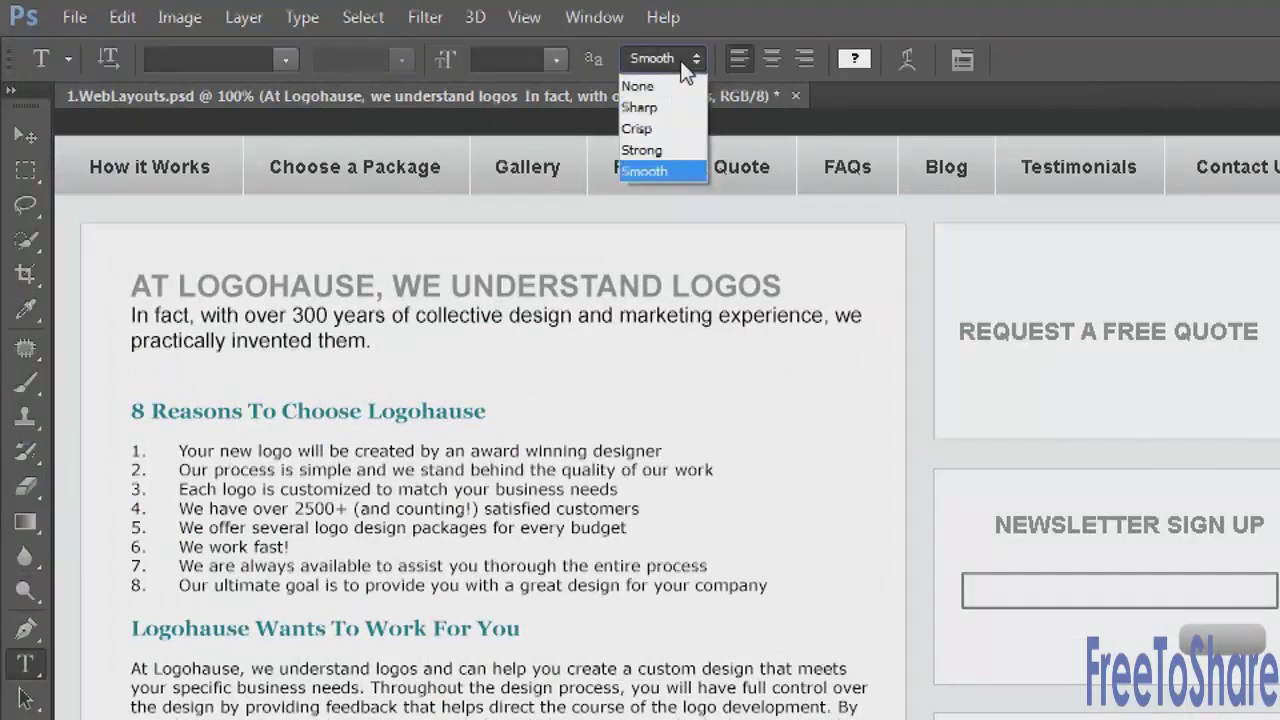
click(659, 104)
click(652, 60)
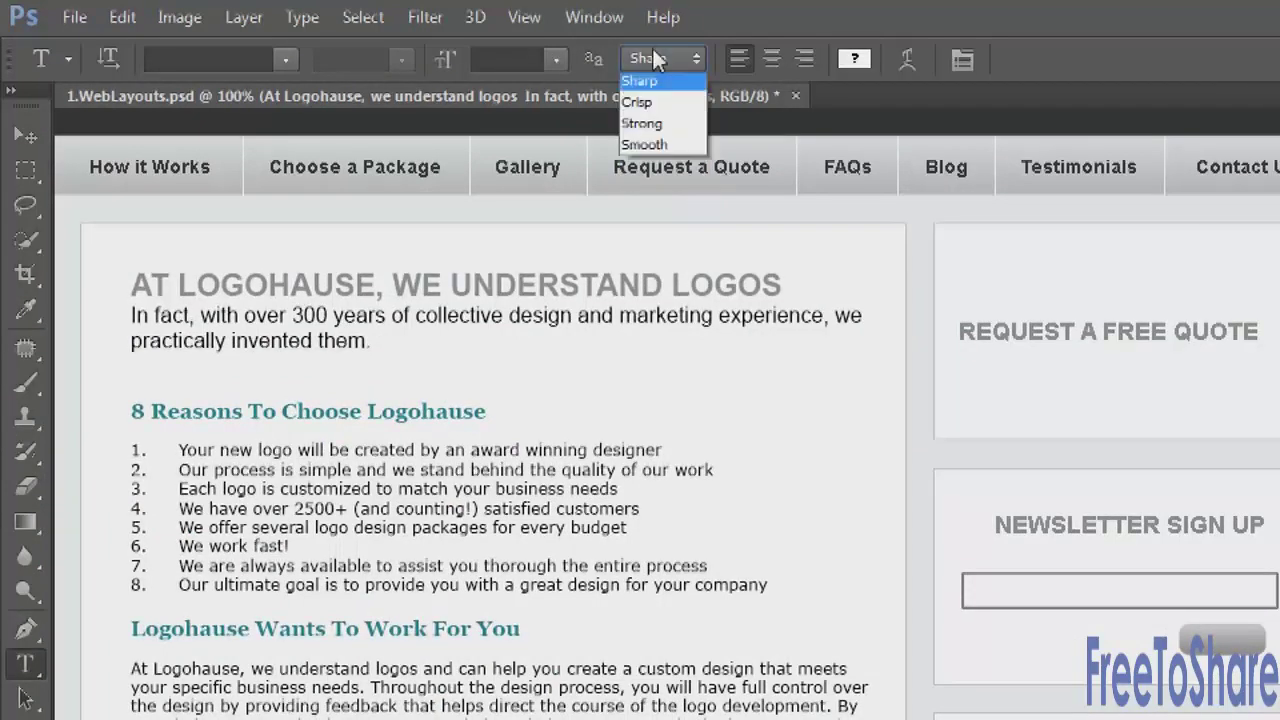
click(654, 118)
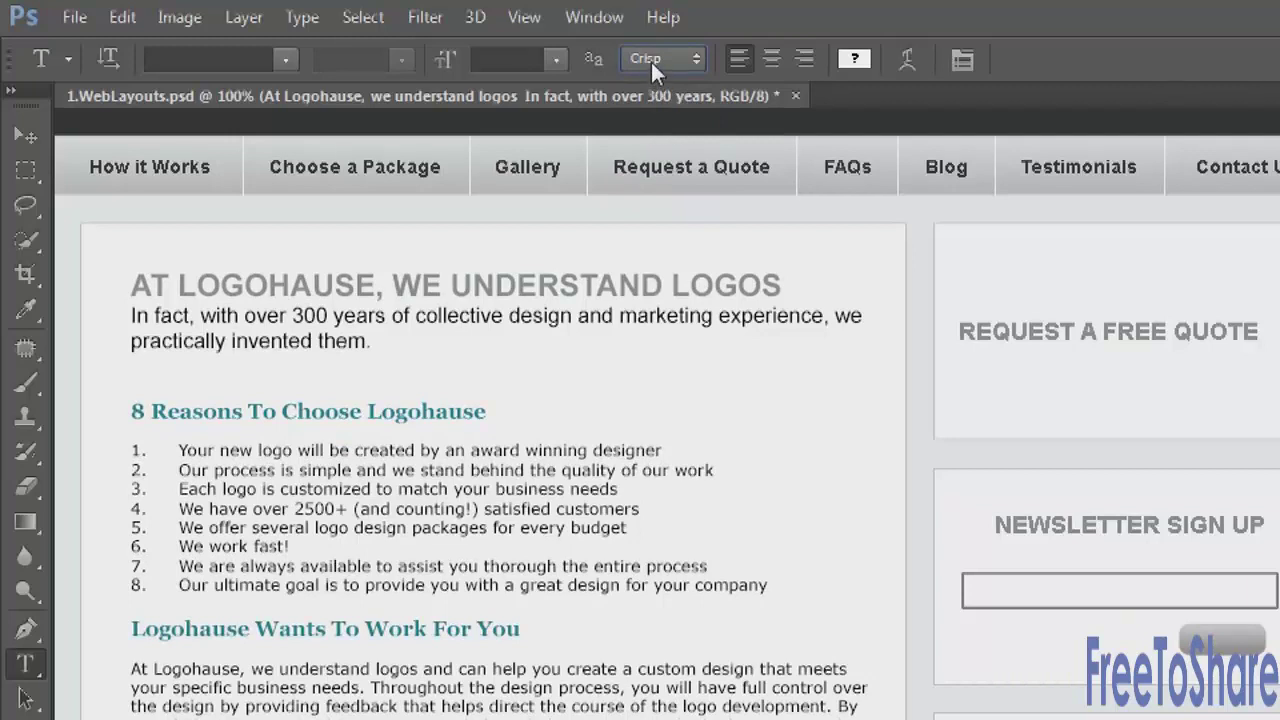
click(650, 59)
click(651, 150)
click(660, 58)
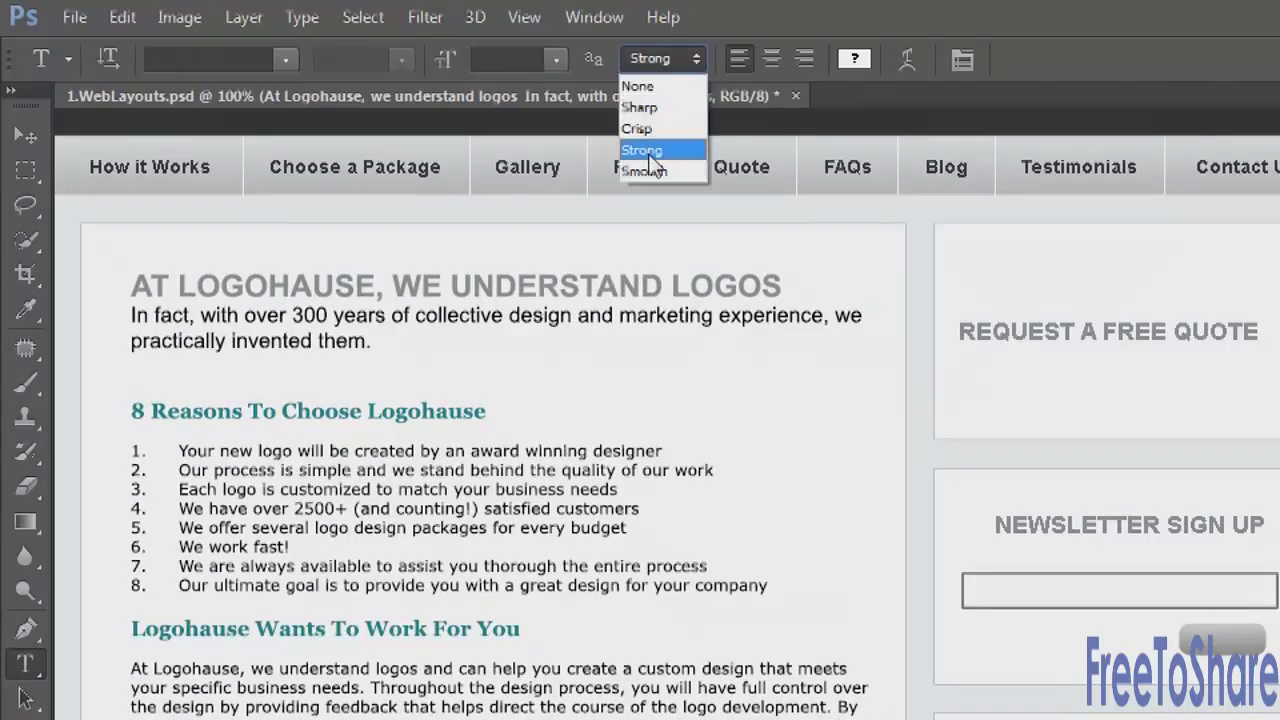
click(651, 170)
click(657, 58)
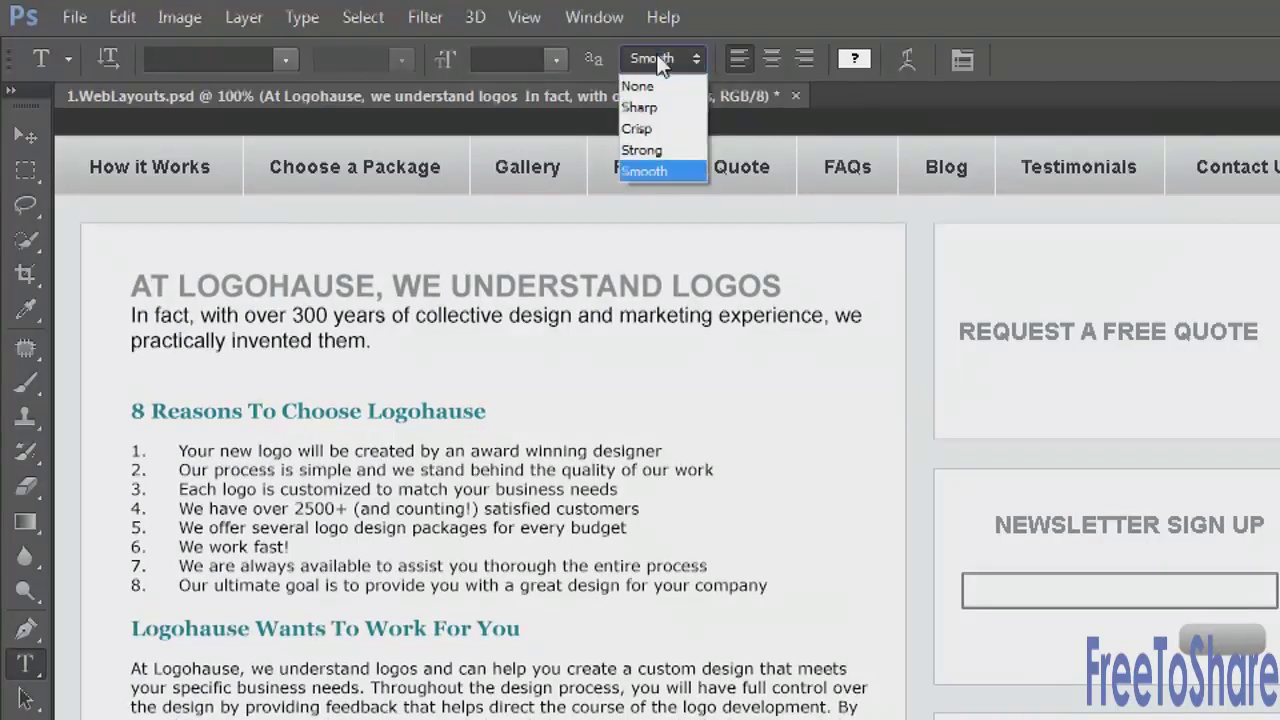
click(645, 107)
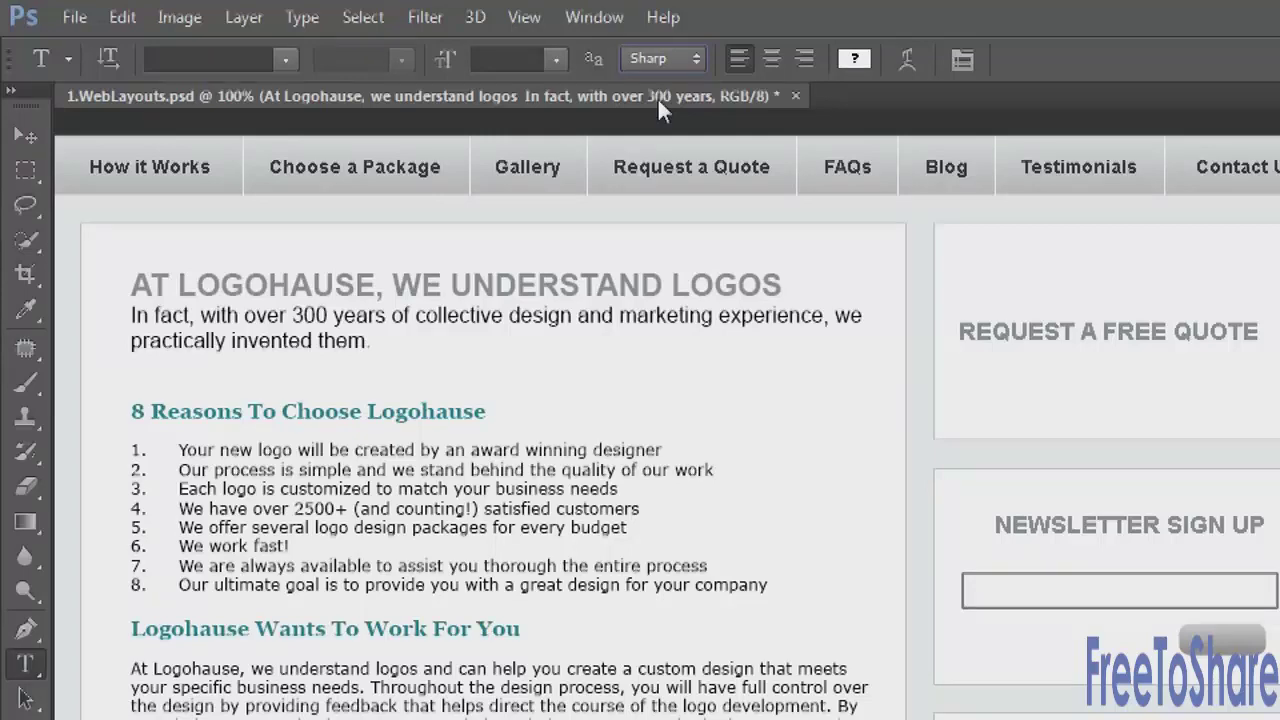
Zoom out to 66.7% to show the whole page and pick the Move tool
key(ctrl+minus)
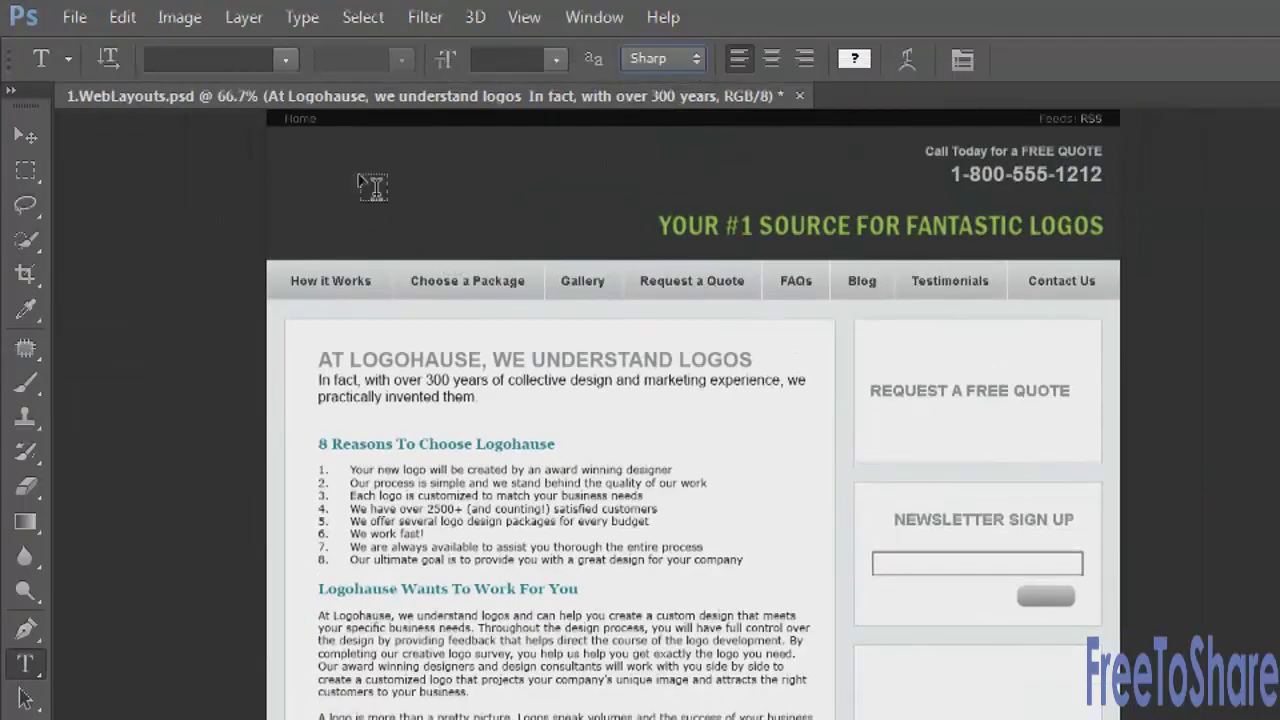
click(25, 137)
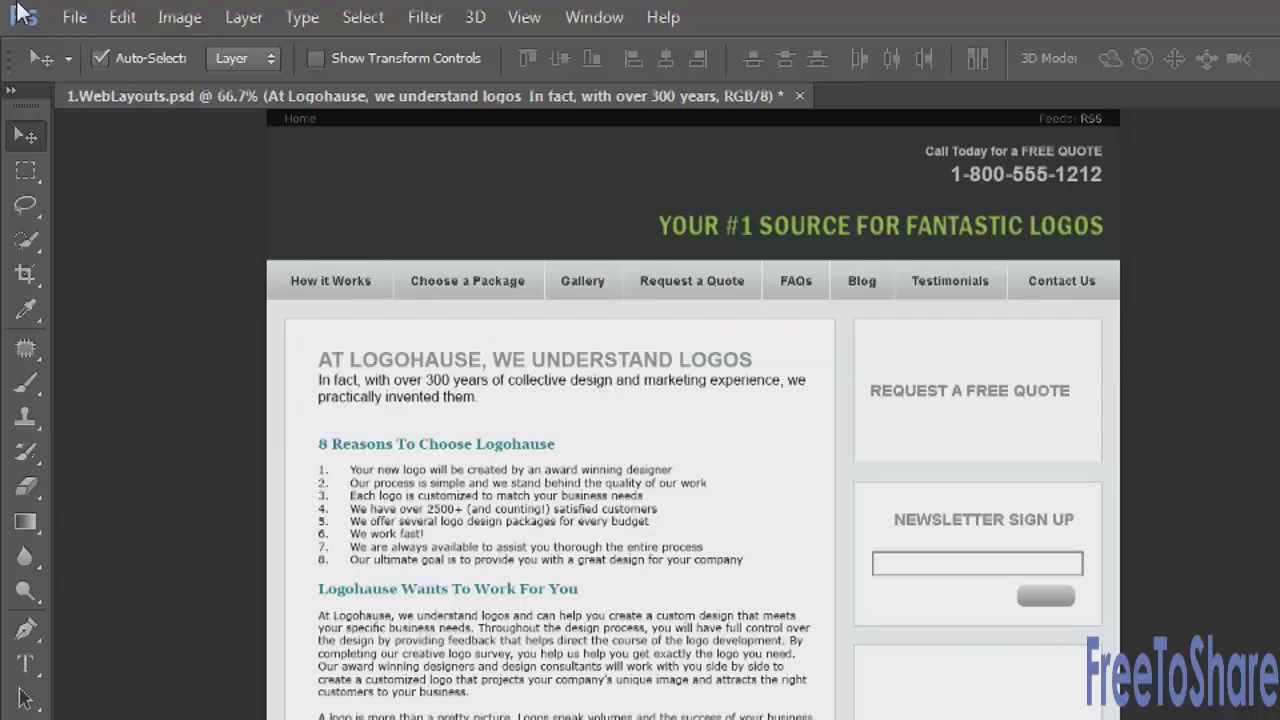
Use File > Place to place 1.logohauselogo.ai into the layout
click(76, 17)
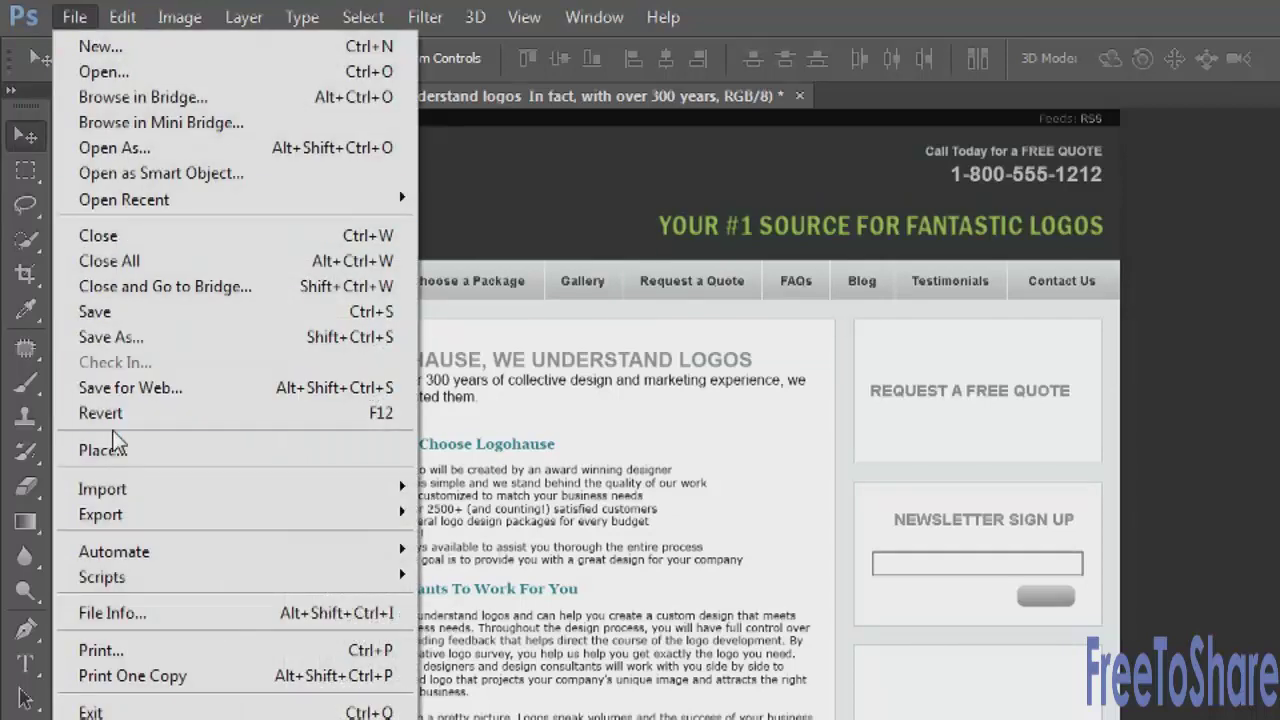
click(104, 452)
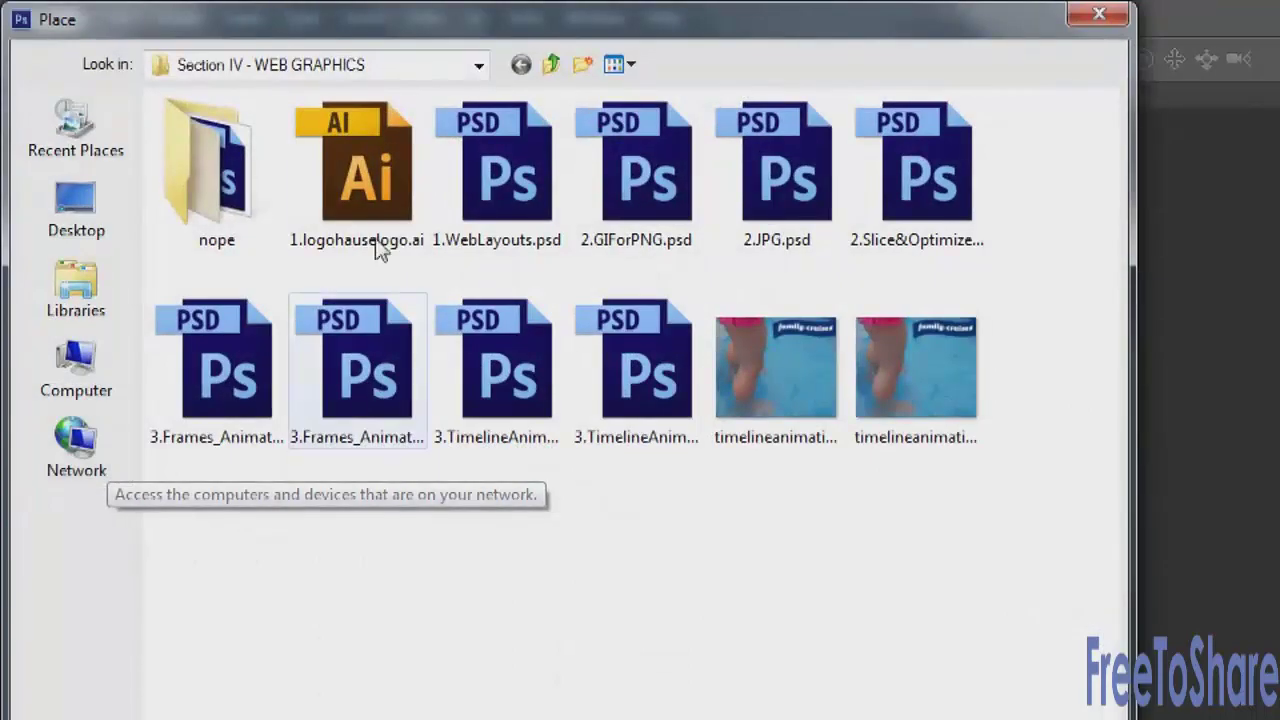
click(370, 166)
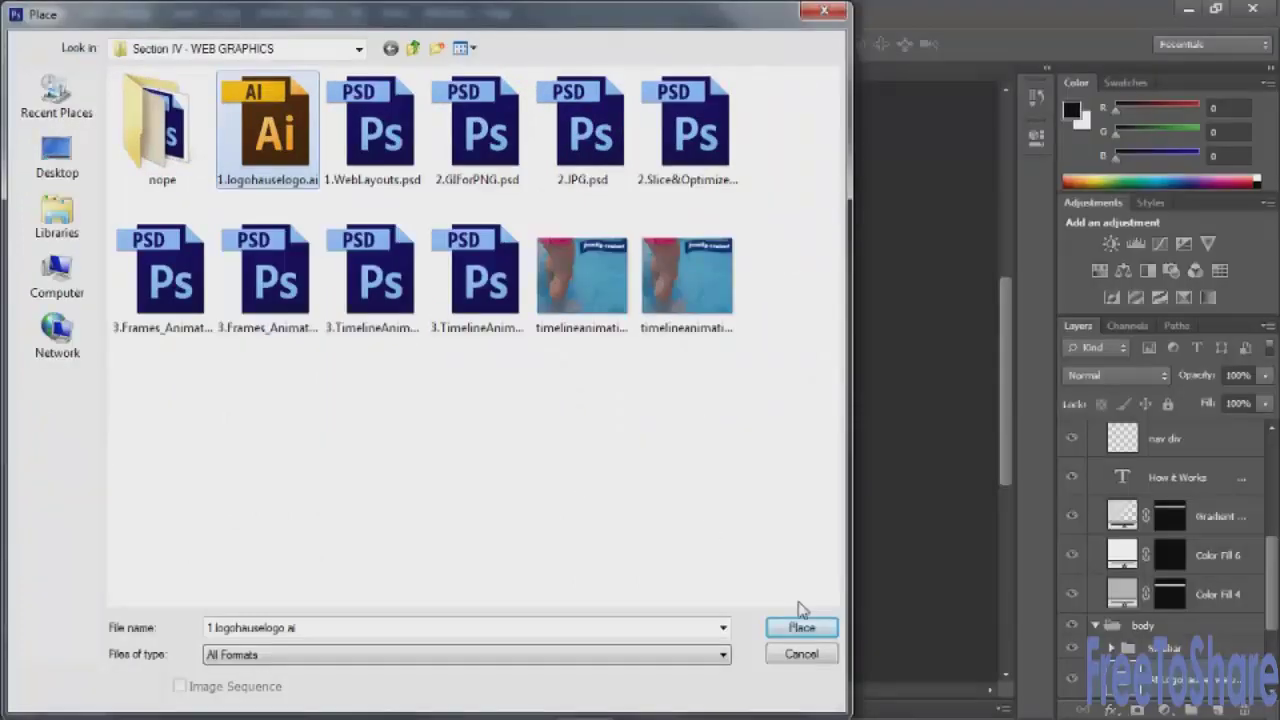
click(808, 623)
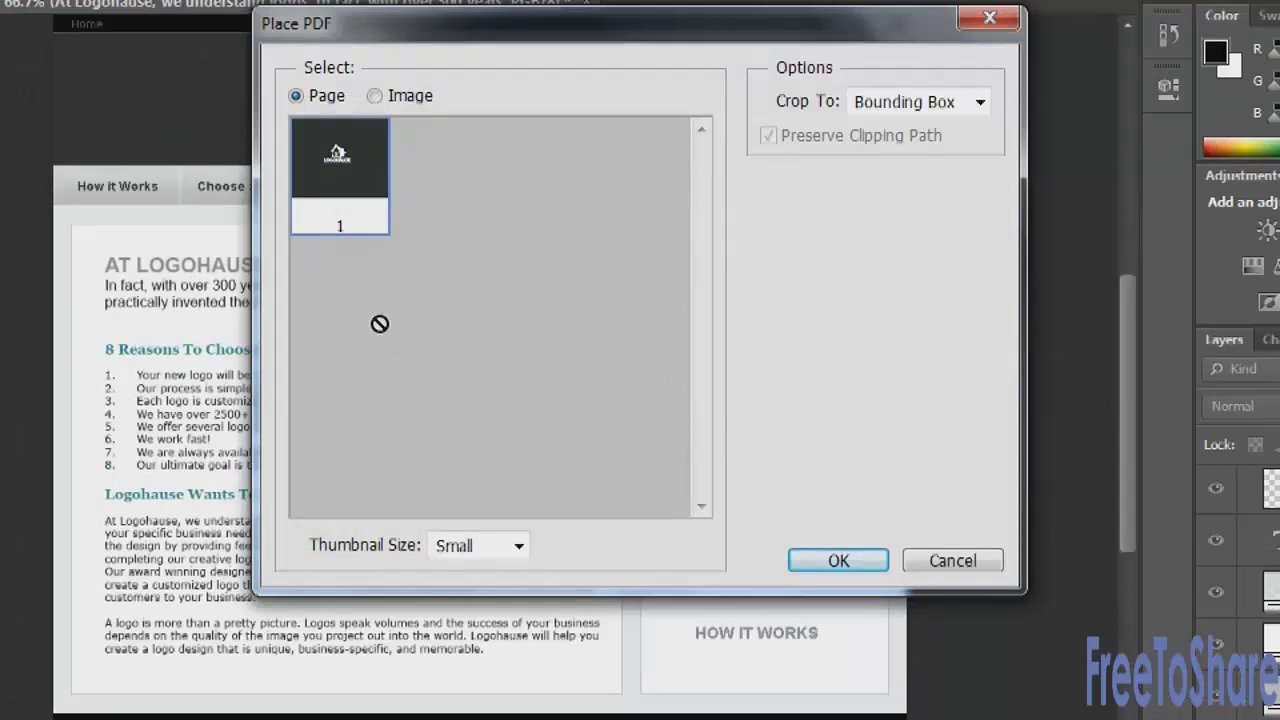
Compare the Page and Image import modes in Place PDF, leaving it on Image
click(373, 96)
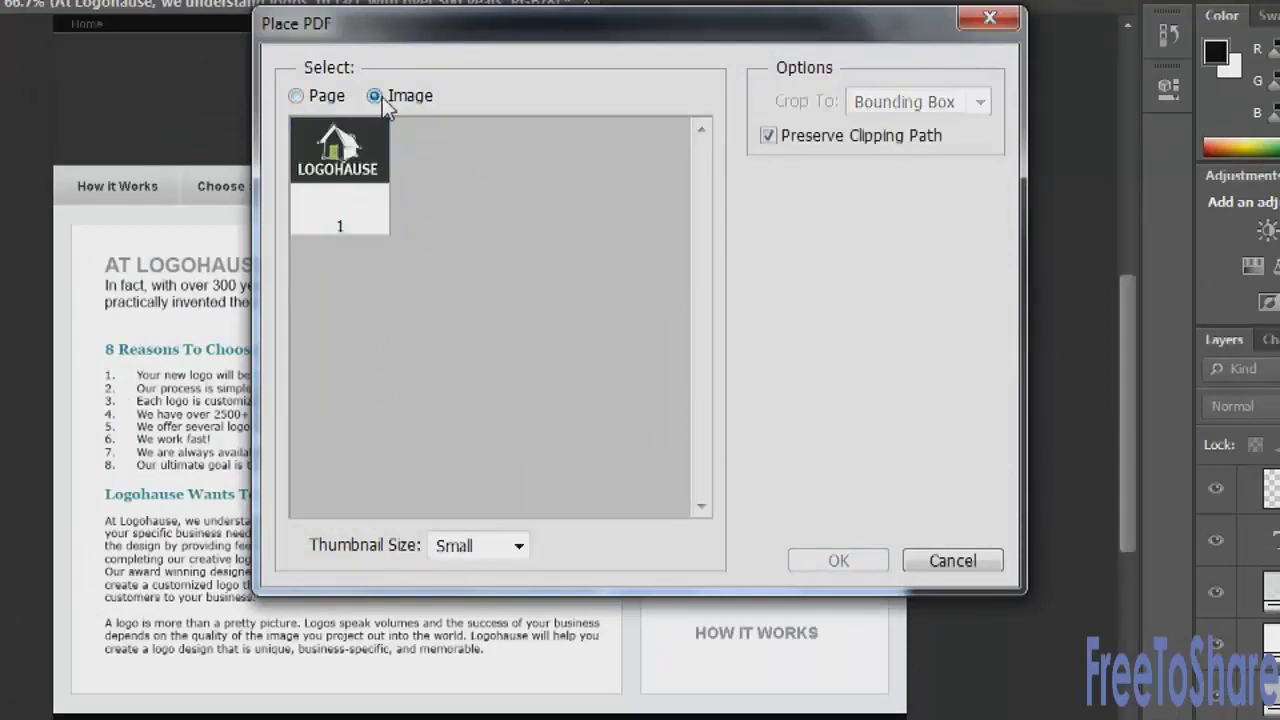
click(318, 98)
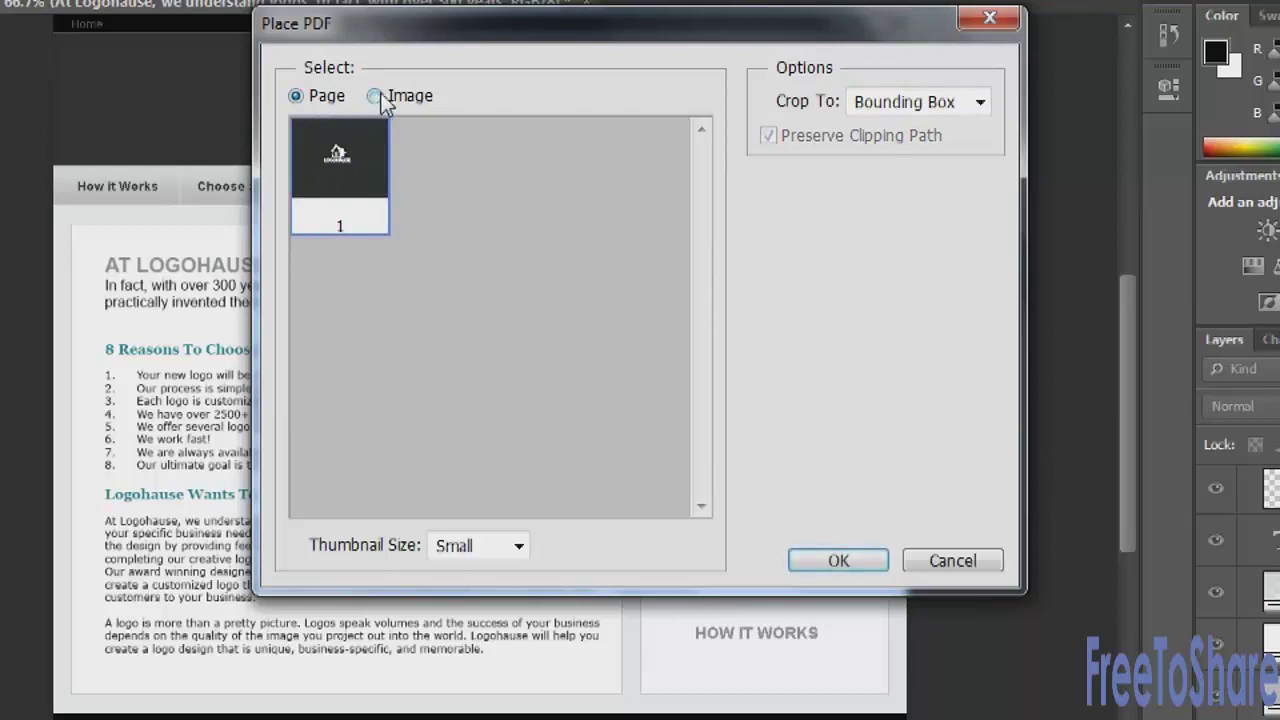
click(378, 98)
click(318, 100)
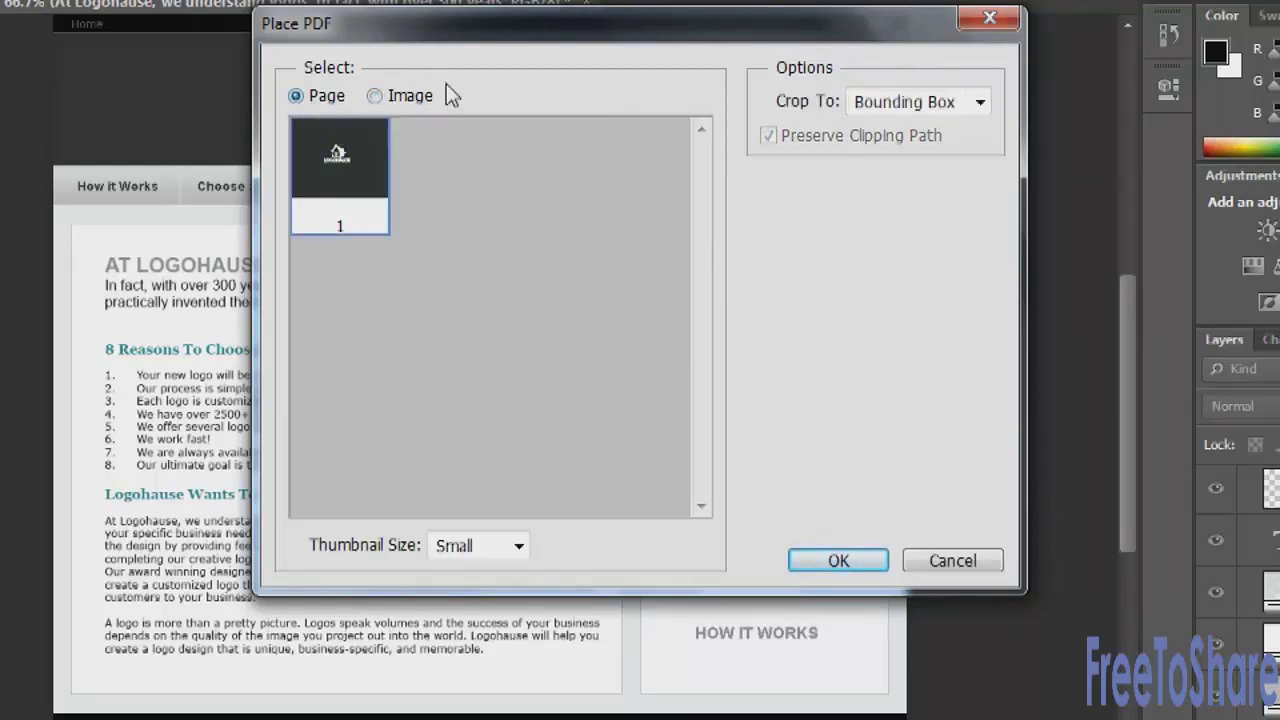
click(407, 95)
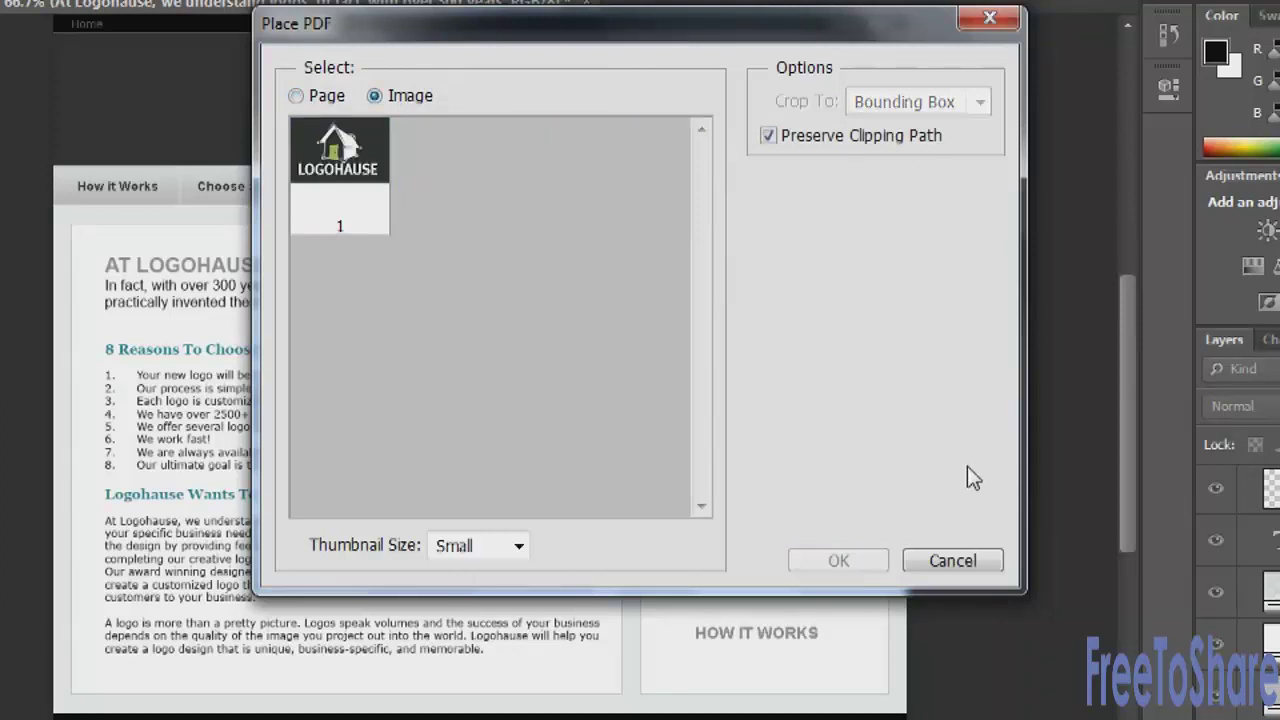
Import page 1 of the logo, move it toward the header, enlarge it and commit
drag(383, 163, 507, 230)
click(838, 563)
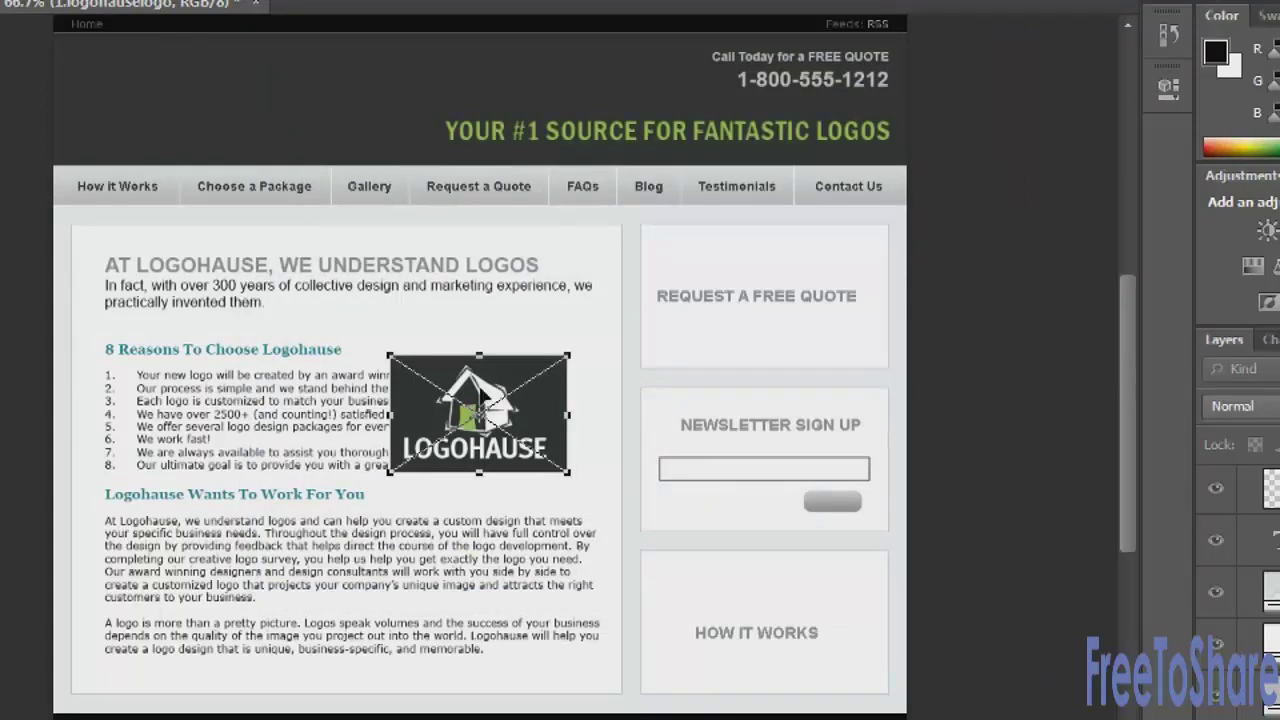
drag(480, 398, 239, 284)
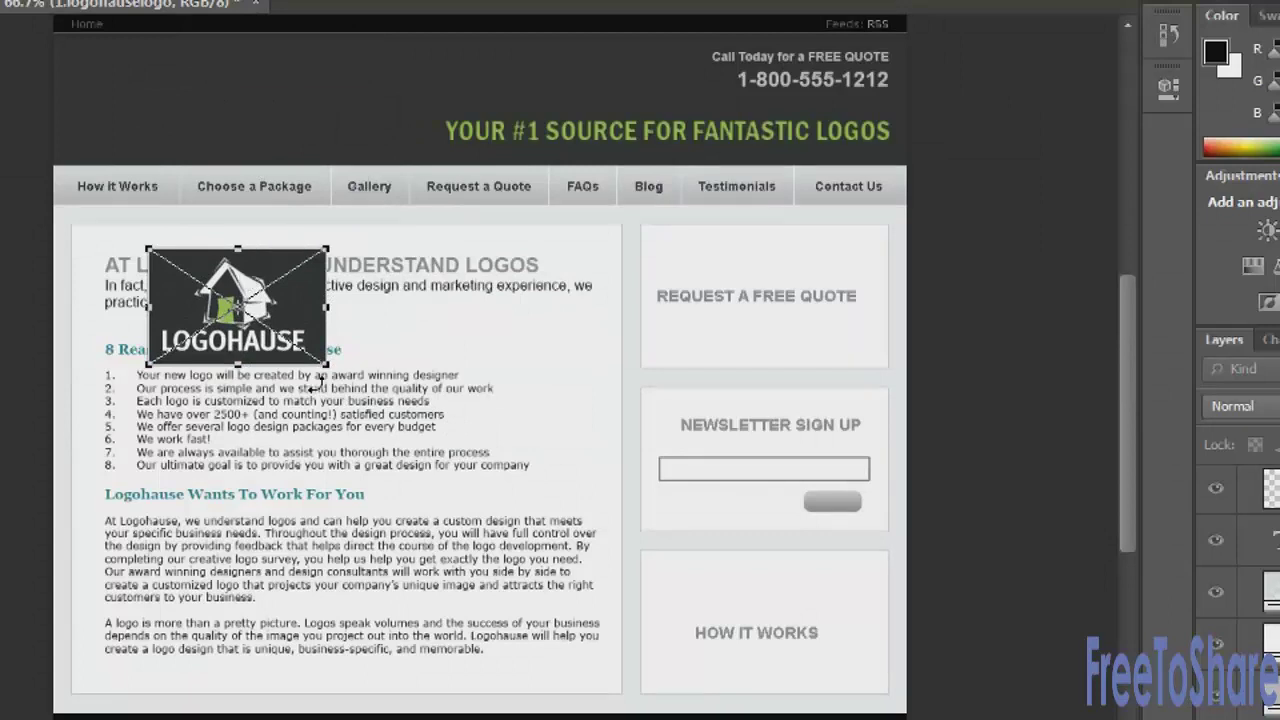
mouse_move(326, 365)
mouse_down()
mouse_move(485, 540)
mouse_move(570, 524)
mouse_move(566, 497)
mouse_move(390, 362)
mouse_move(288, 309)
mouse_move(300, 358)
mouse_move(342, 382)
mouse_move(339, 371)
mouse_up()
key(Return)
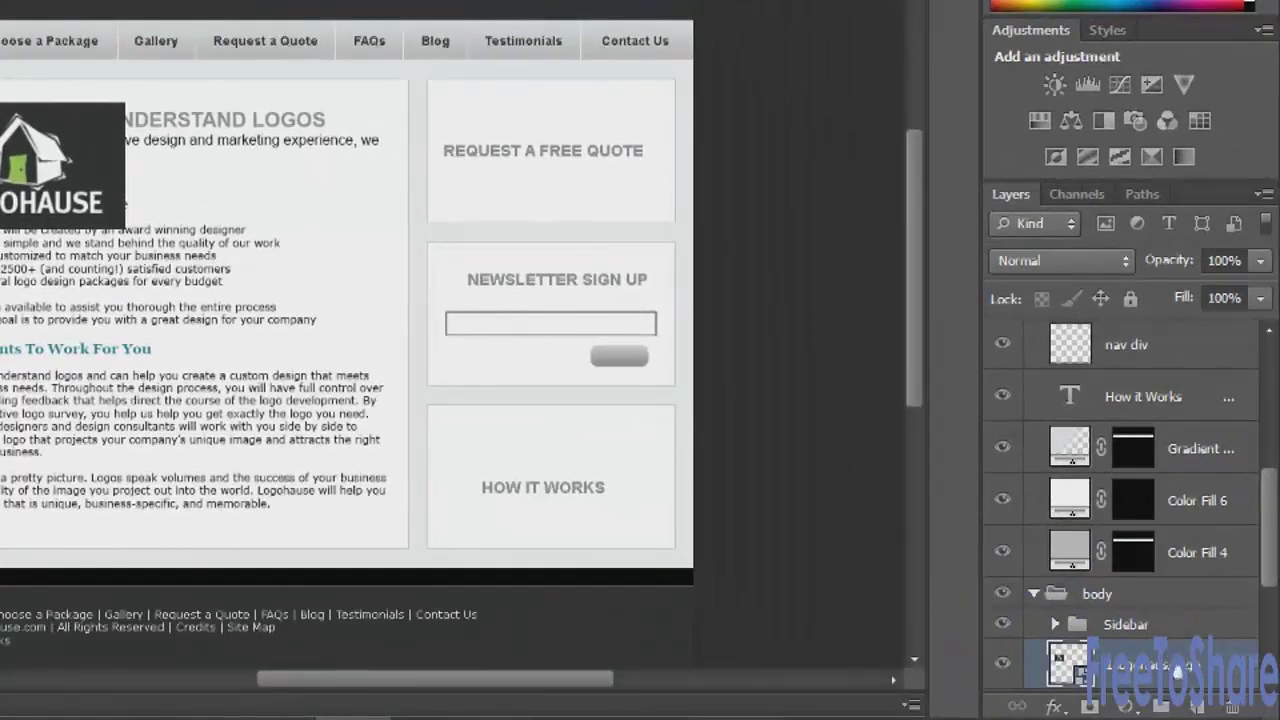
Move the logo layer to the top of the stack and position the logo top-left
drag(1180, 672, 1150, 330)
drag(75, 204, 75, 138)
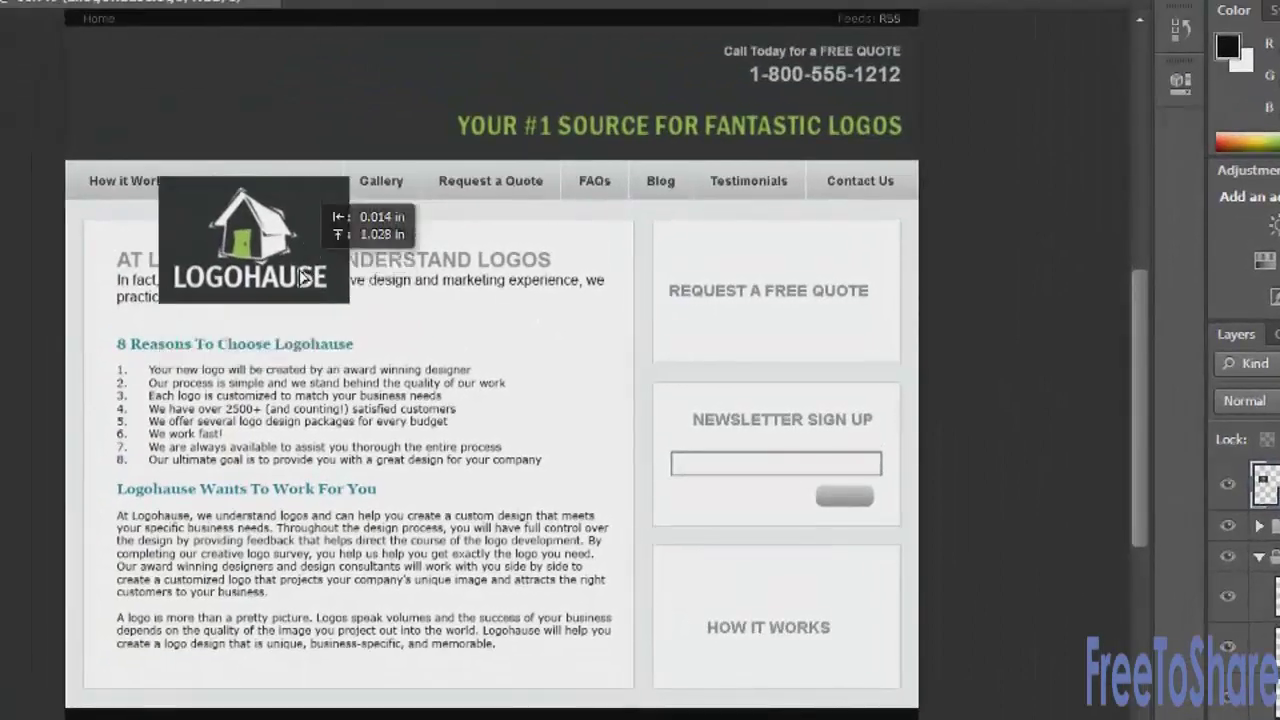
drag(300, 278, 240, 140)
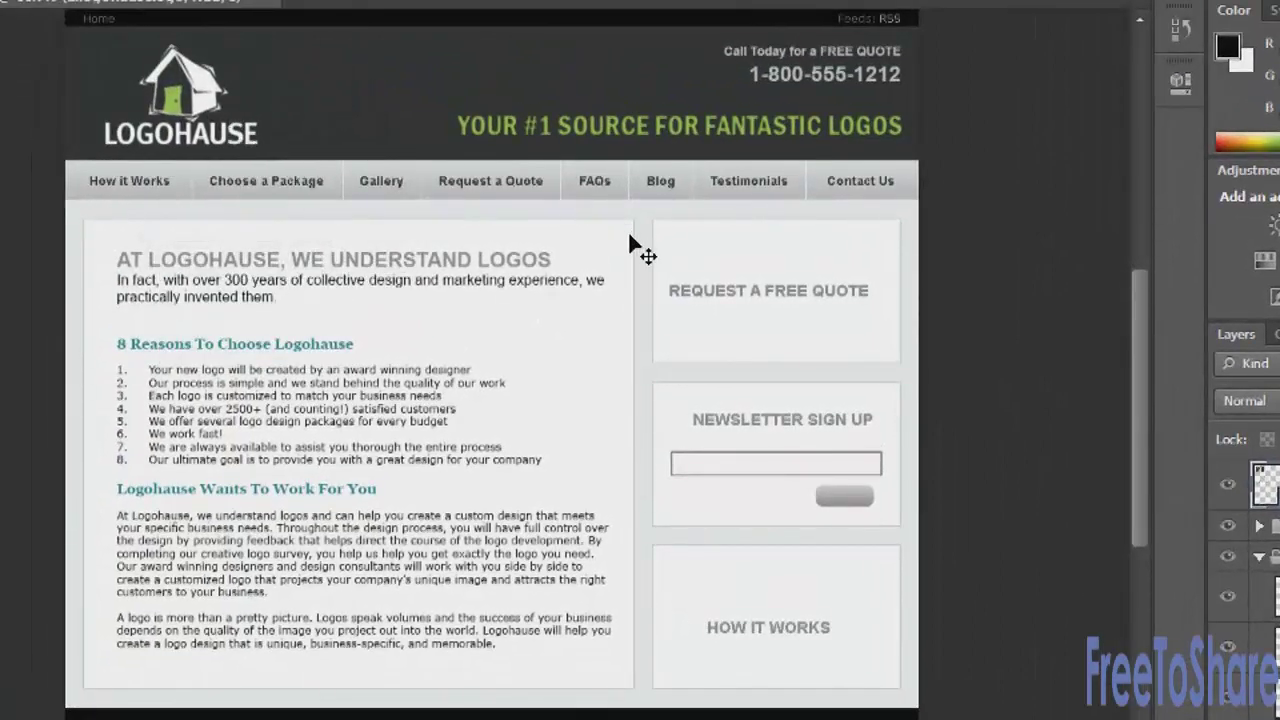
key(Up)
key(Up)
key(Up)
key(Up)
key(Up)
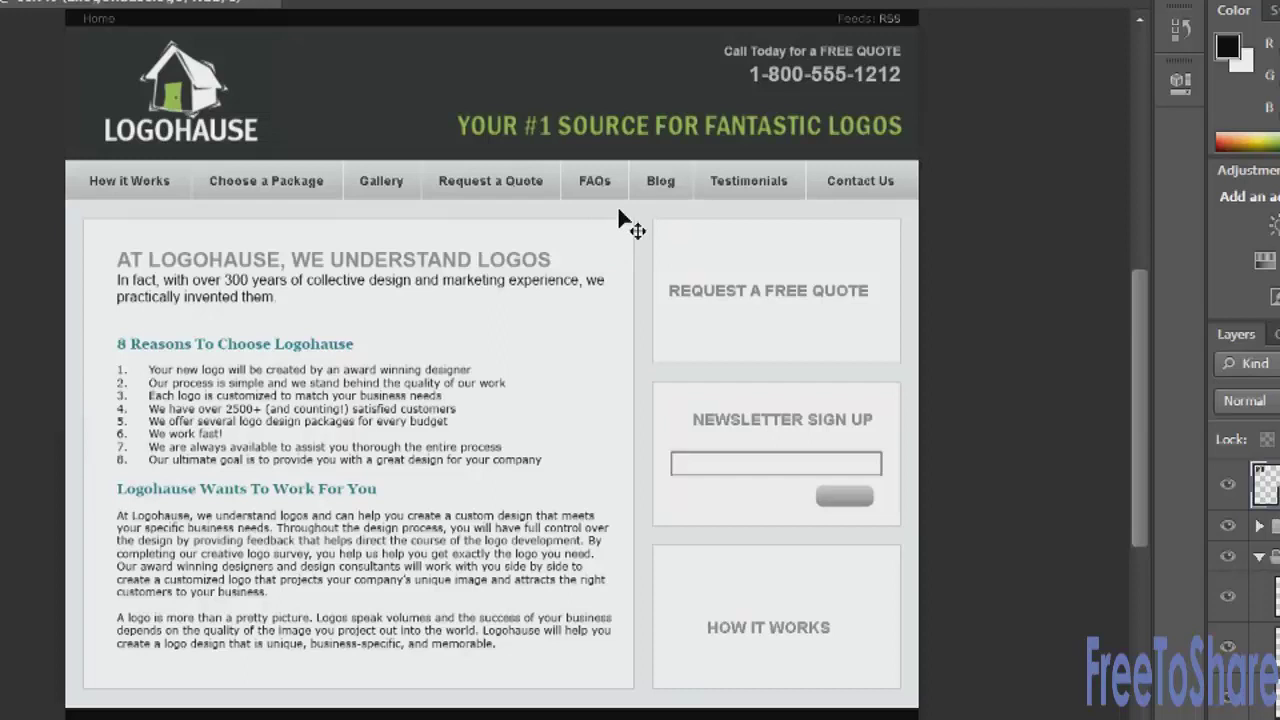
Shrink the logo slightly with Free Transform and nudge it into place in the header
key(ctrl+t)
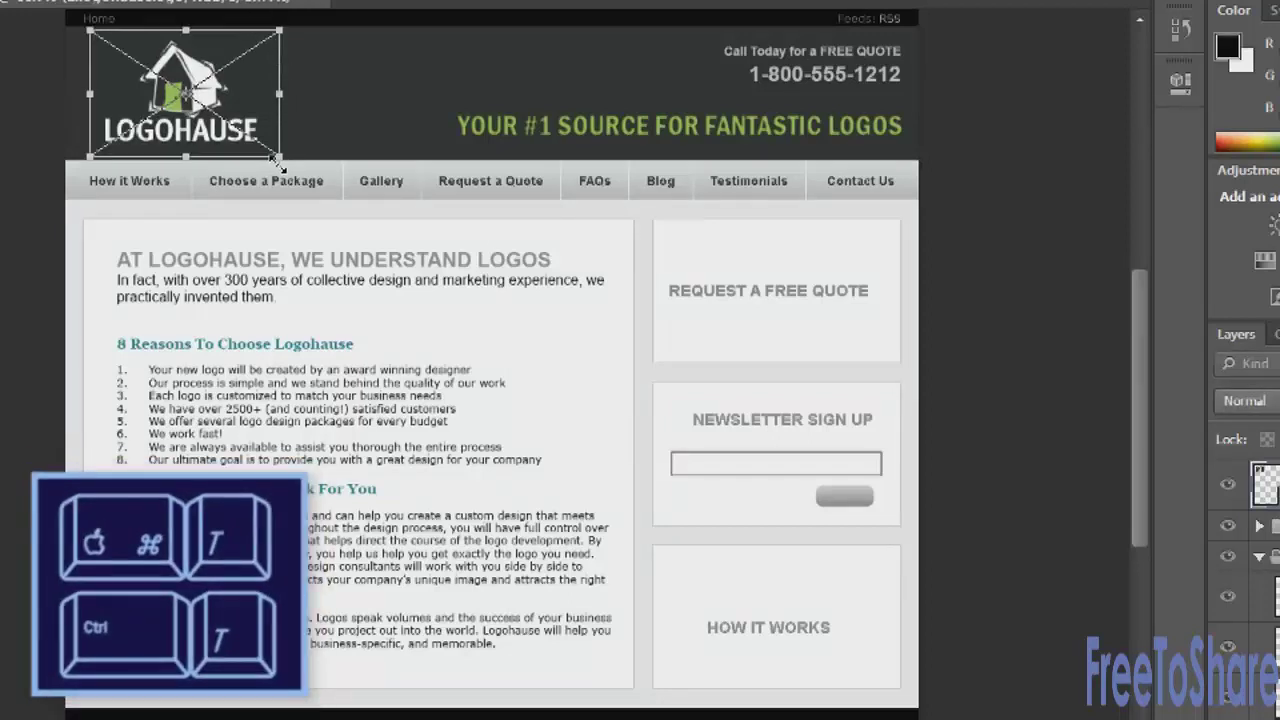
drag(279, 158, 249, 144)
key(Return)
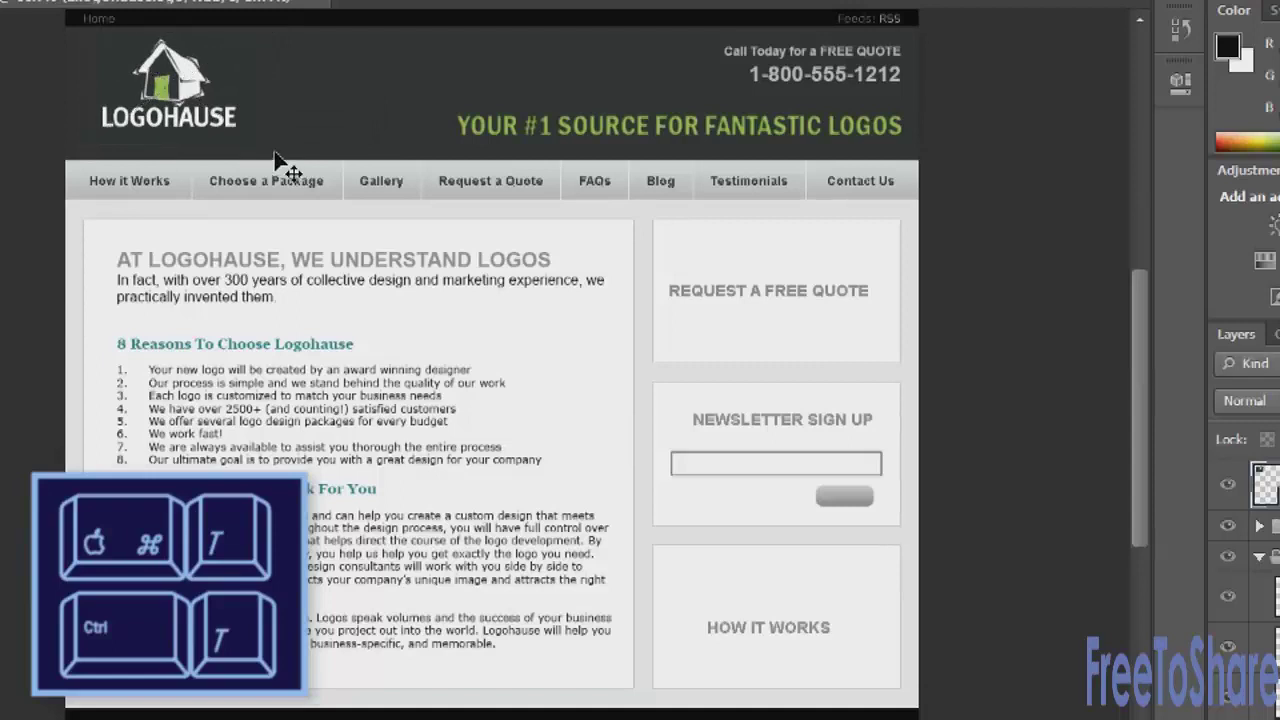
drag(178, 88, 170, 105)
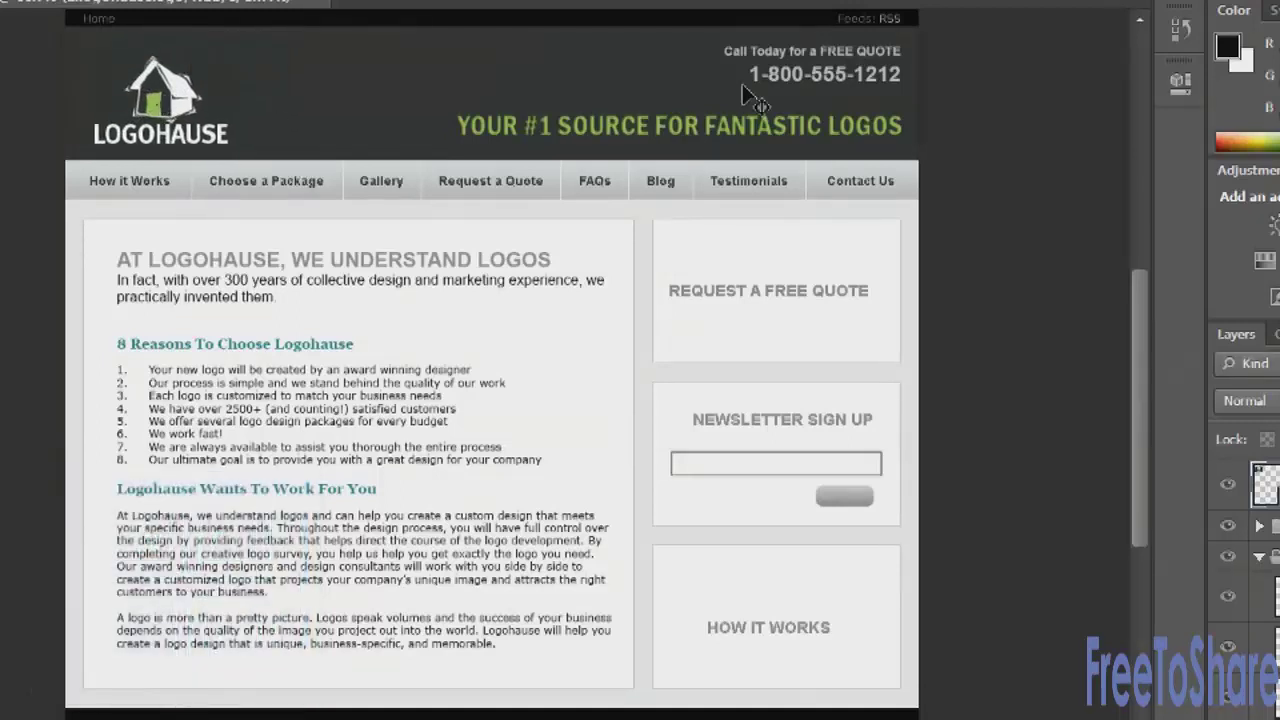
key(Left)
key(Left)
key(Left)
key(Left)
key(Left)
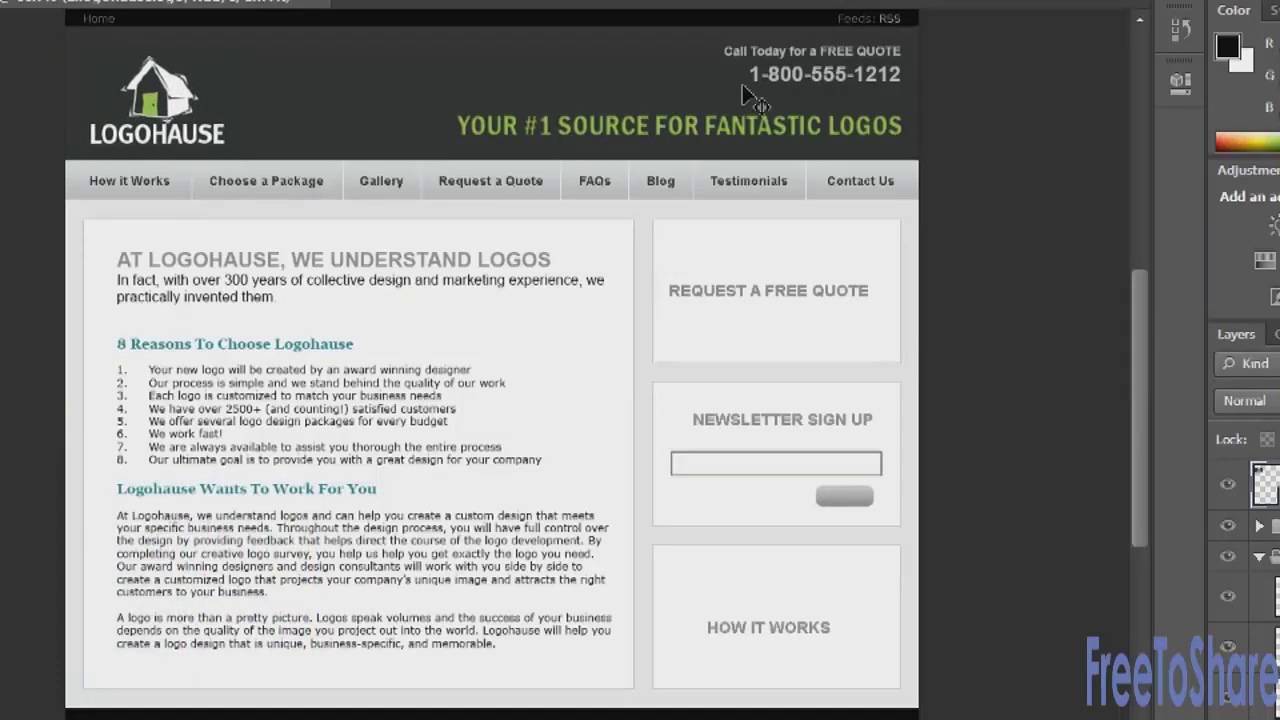
key(Up)
key(Up)
key(Up)
key(Up)
key(Up)
key(Up)
key(Up)
key(Up)
key(Up)
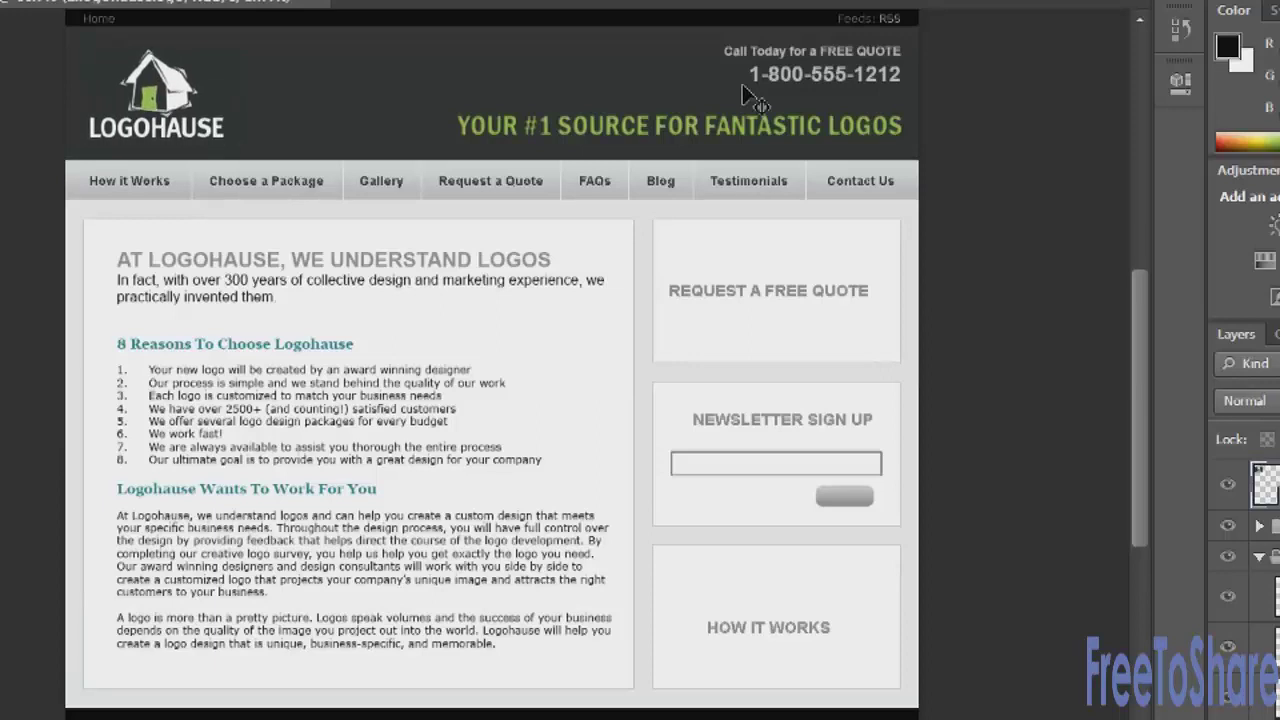
key(Up)
key(Up)
key(Up)
key(Up)
key(Up)
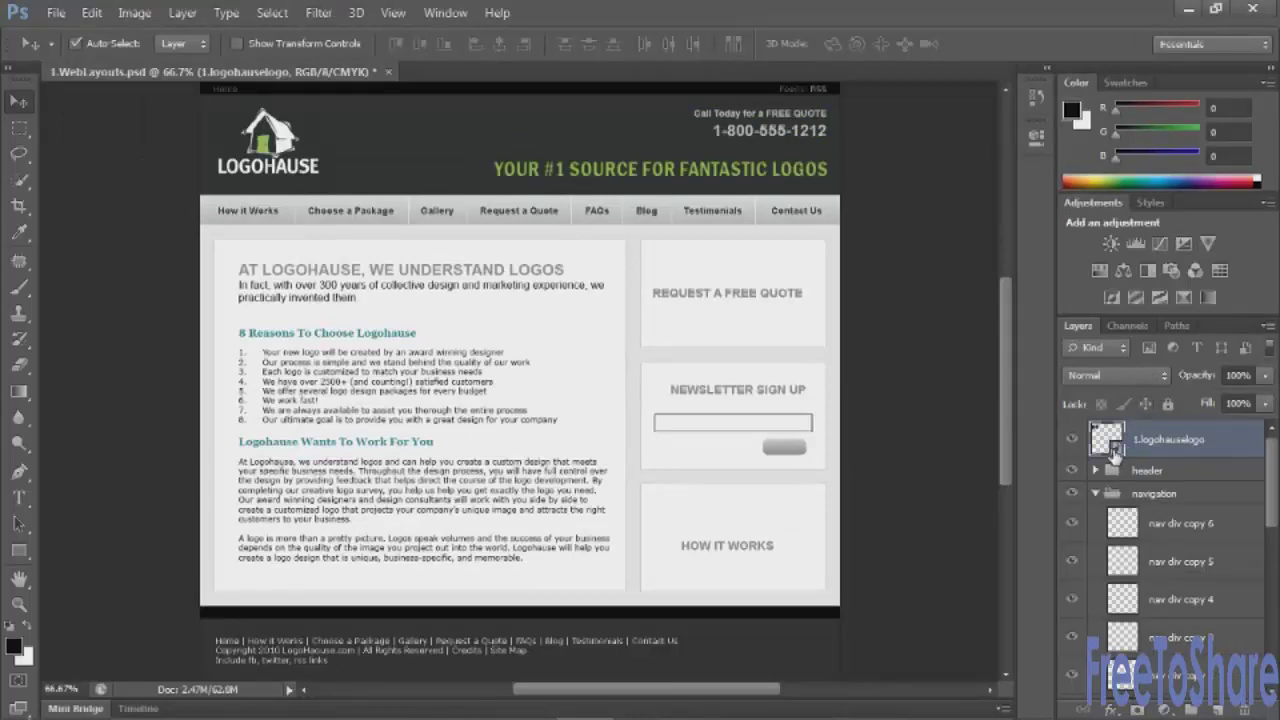
Open the logo smart object's contents in Illustrator, dismissing the editing notice
double_click(1115, 452)
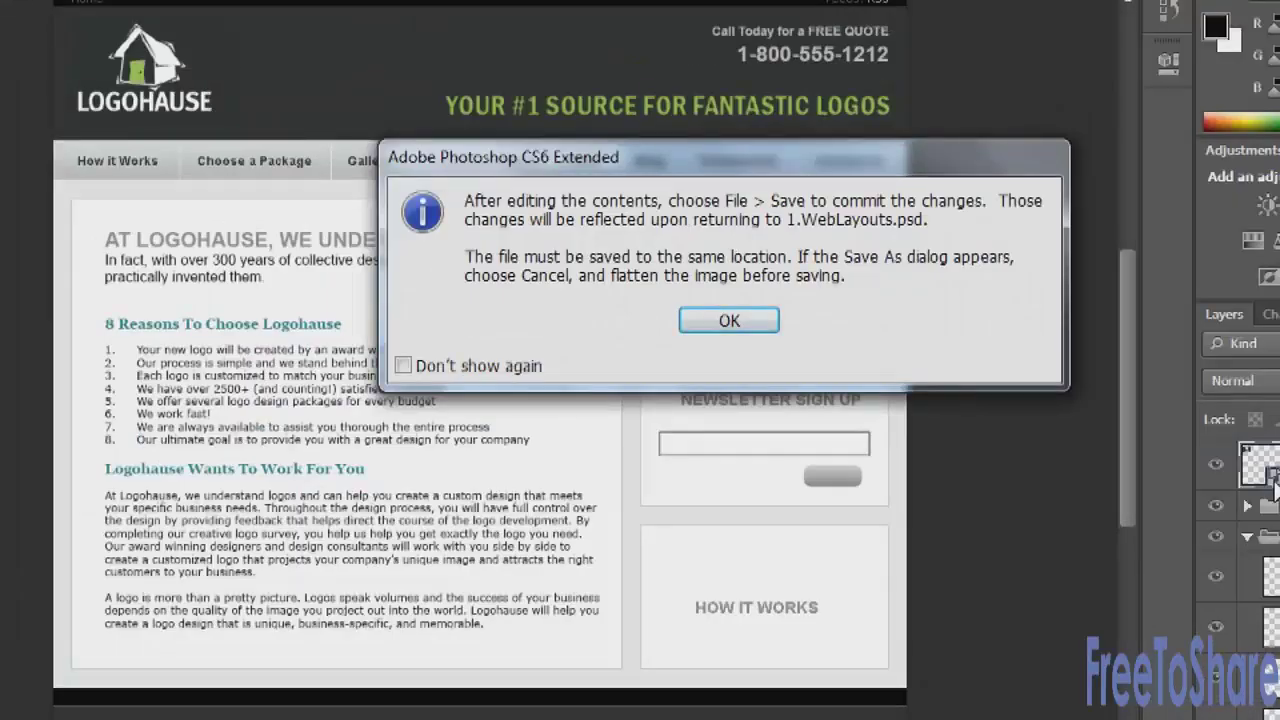
click(758, 326)
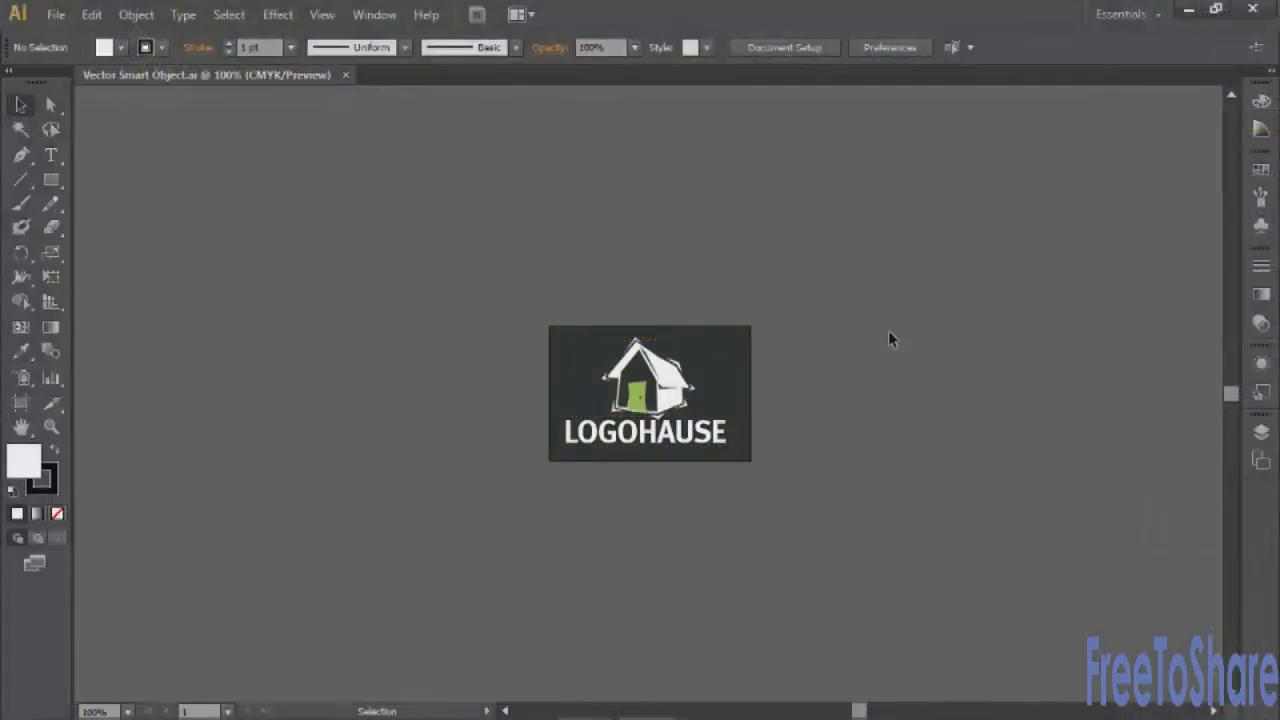
Select the logo artwork in Illustrator, then return to the Photoshop layout
click(665, 418)
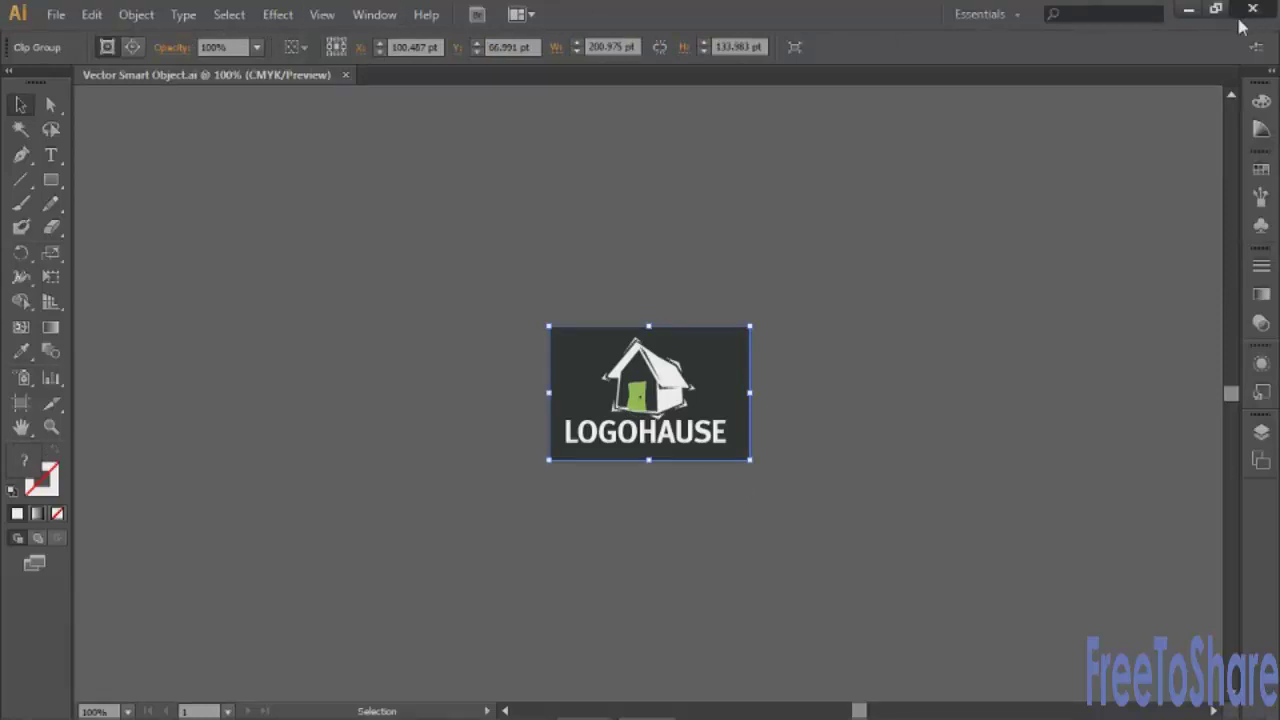
key(alt+Tab)
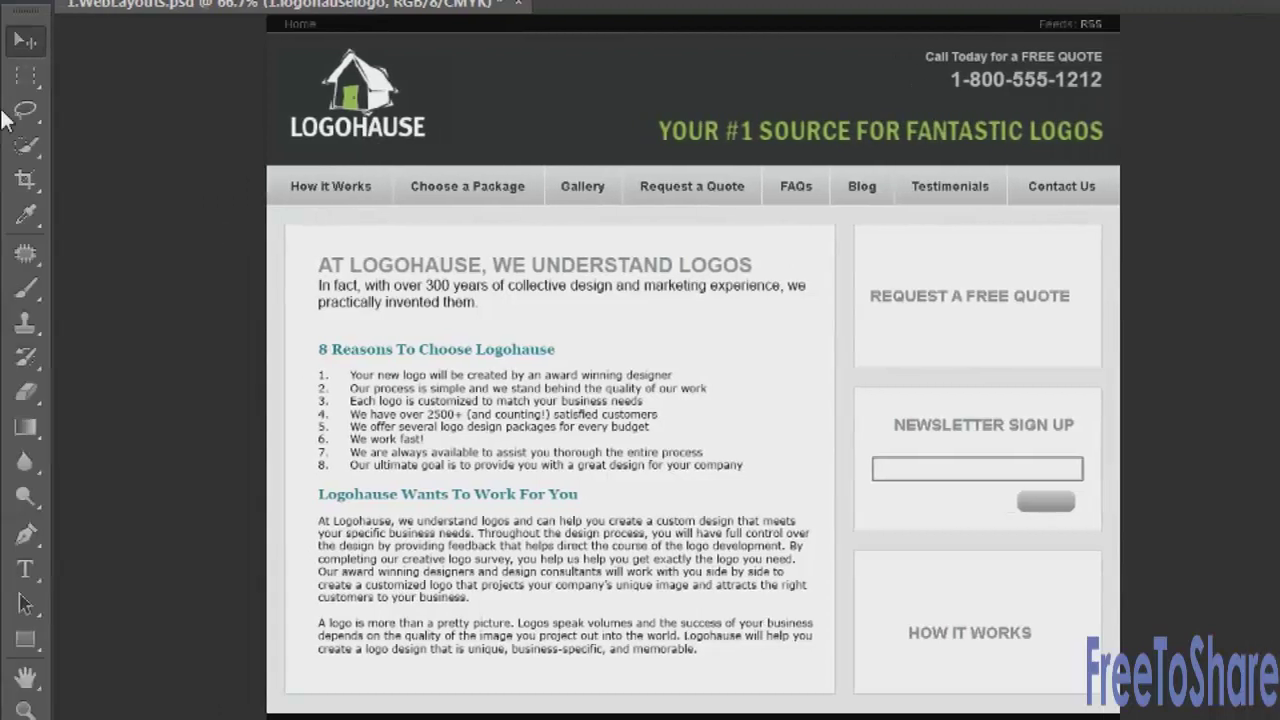
click(25, 75)
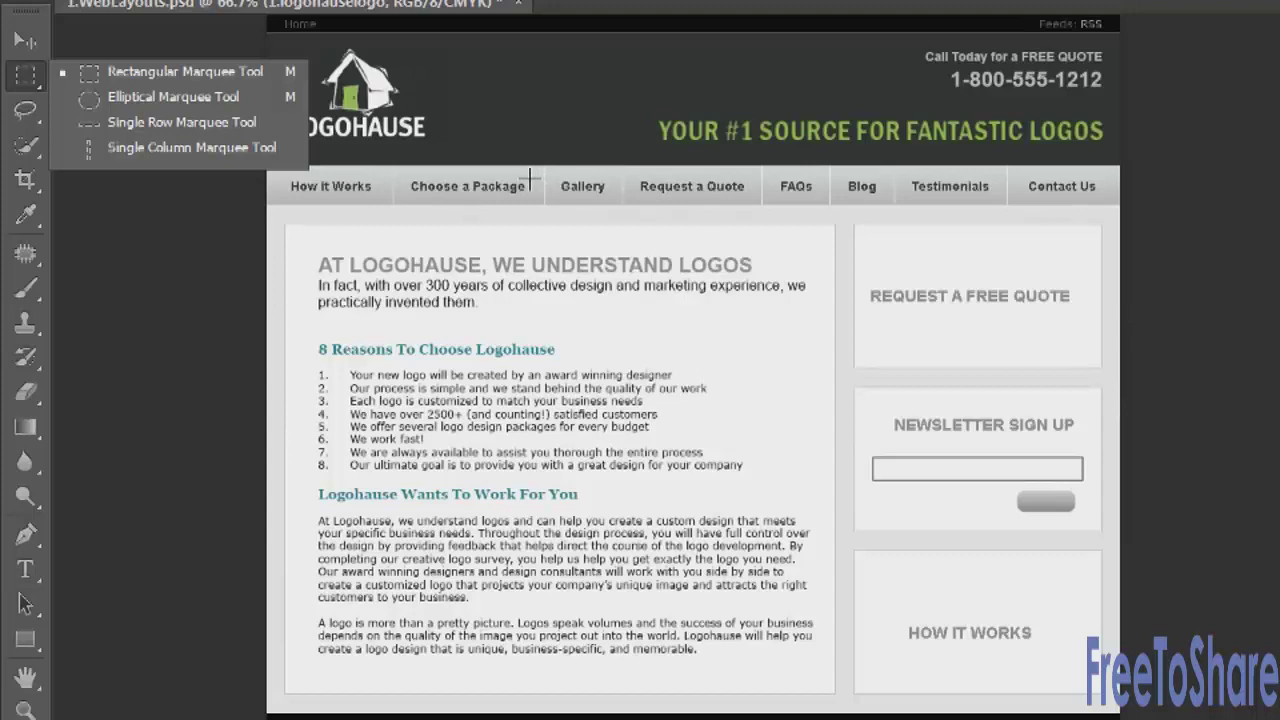
drag(526, 178, 627, 190)
key(ctrl+d)
click(37, 40)
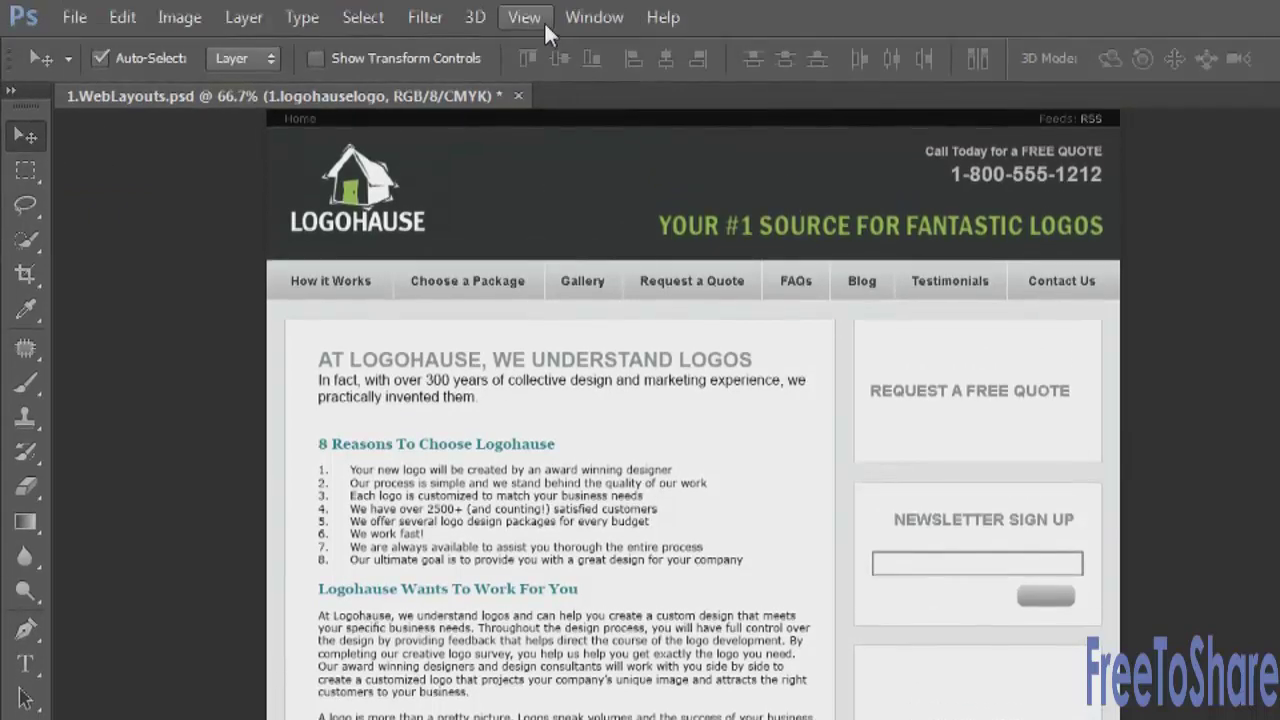
Show rulers and drag out vertical guides at 3.396 in and 1.486 in
click(522, 18)
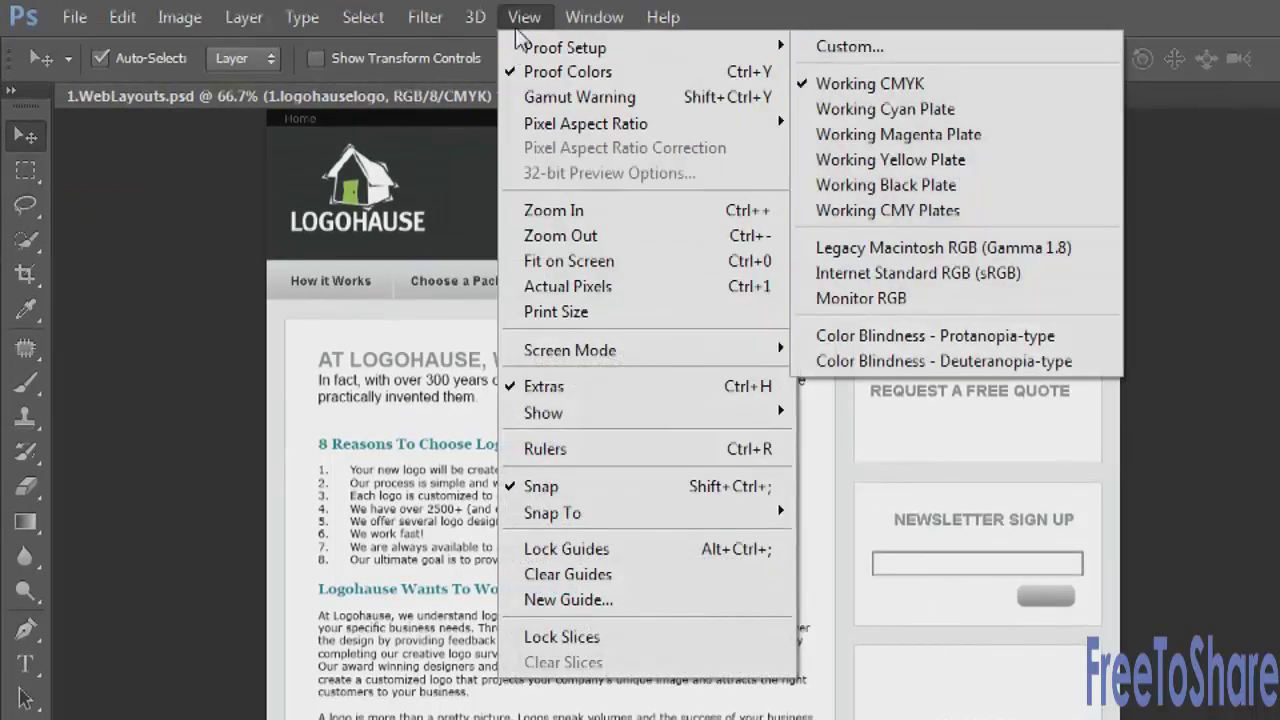
click(560, 443)
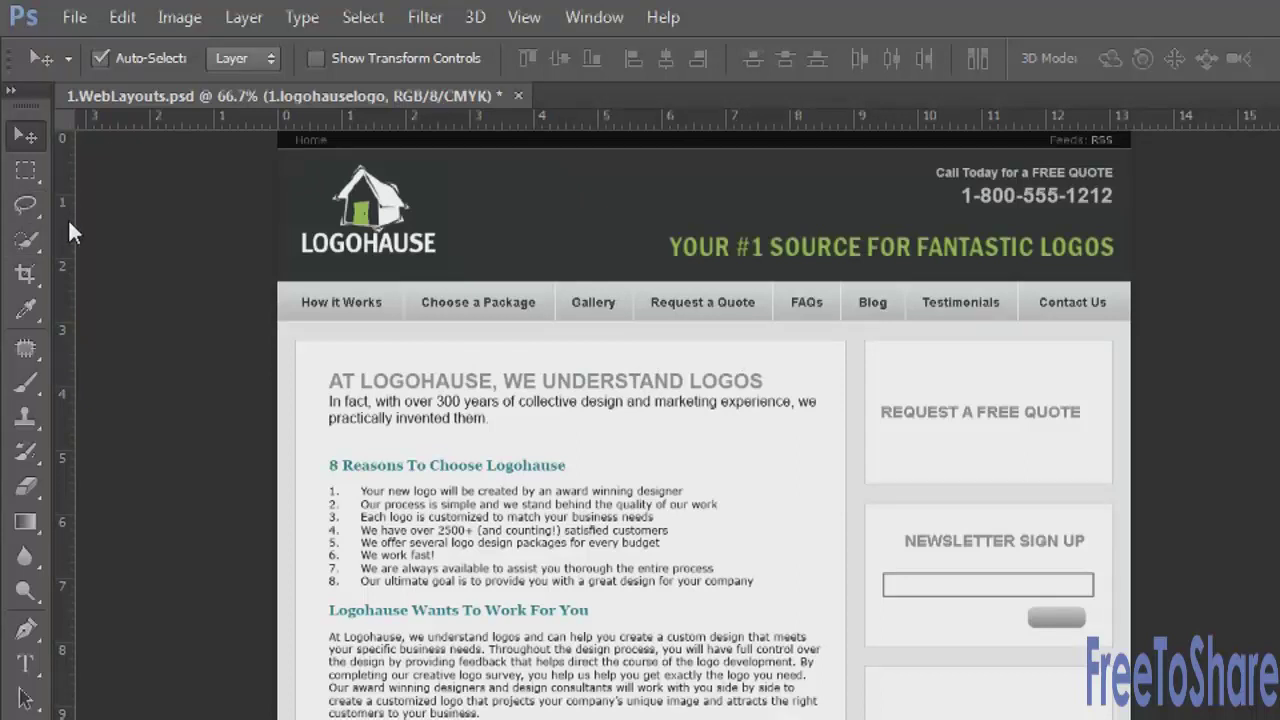
drag(66, 218, 495, 281)
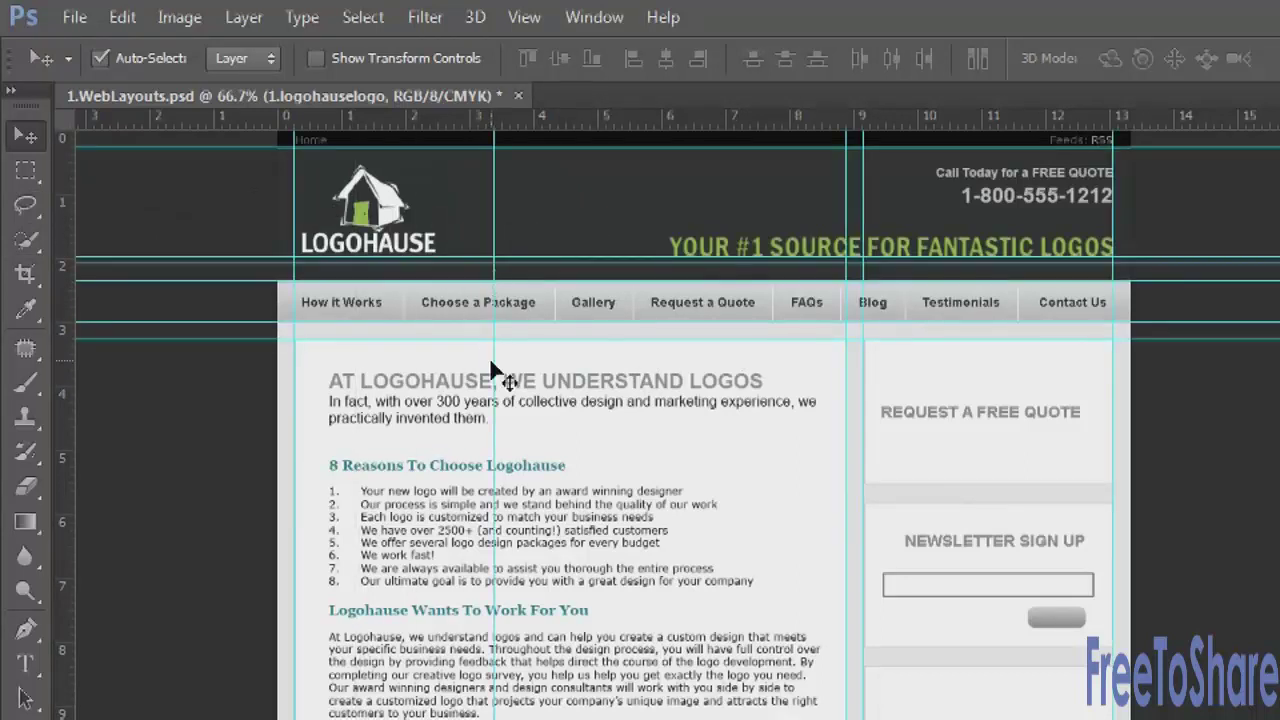
drag(494, 363, 80, 366)
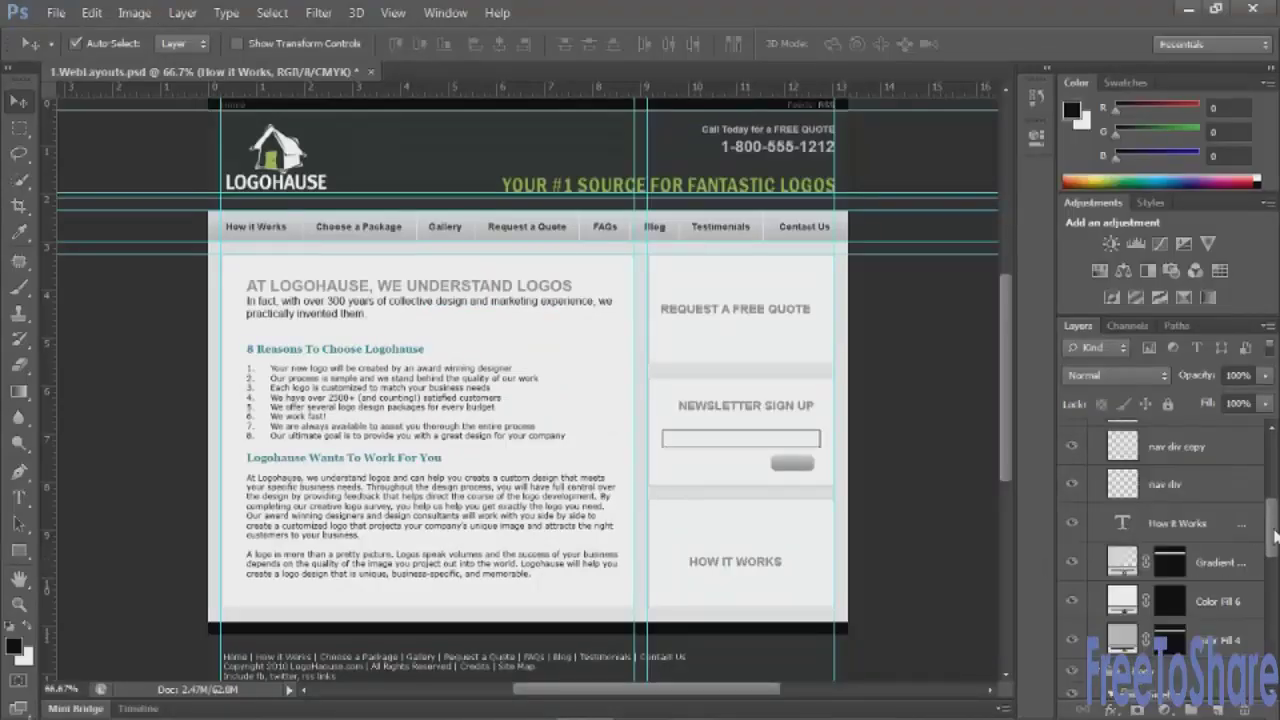
Select REQUEST A FREE QUOTE, then Ctrl-add the How it Works and Newsletter Sign up layers
drag(1265, 533, 1259, 490)
click(757, 318)
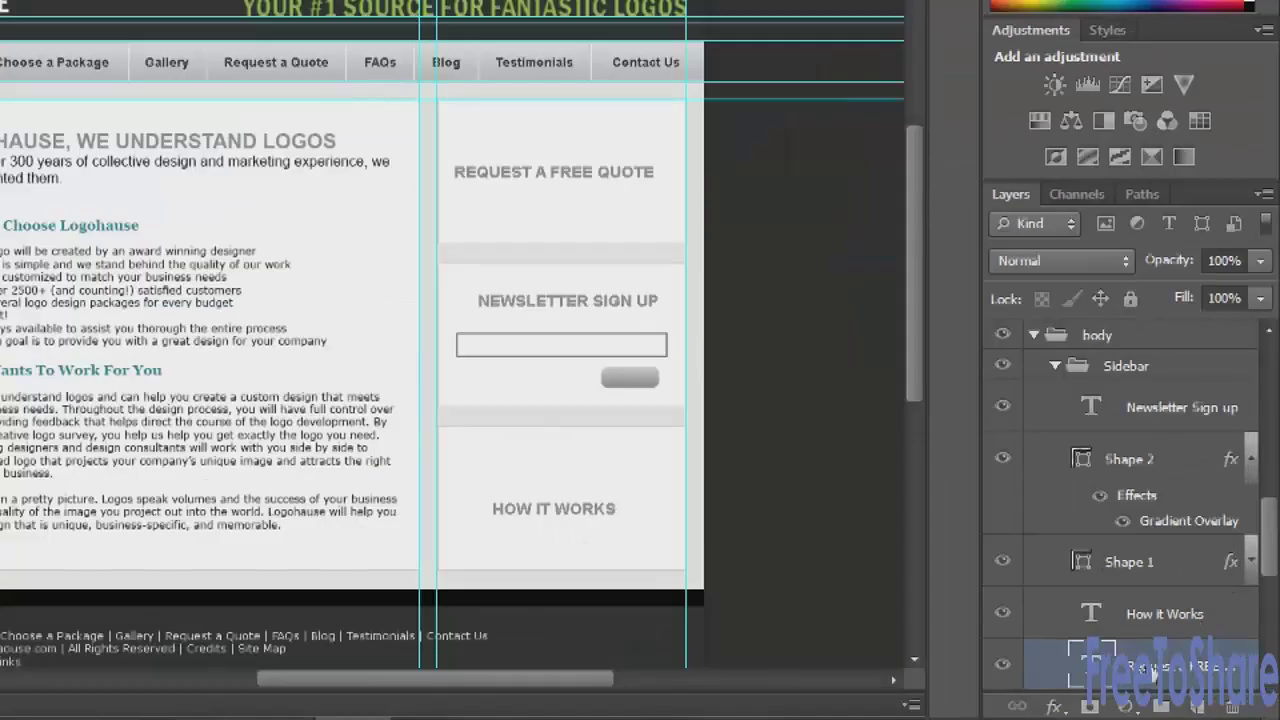
shift+click(1163, 620)
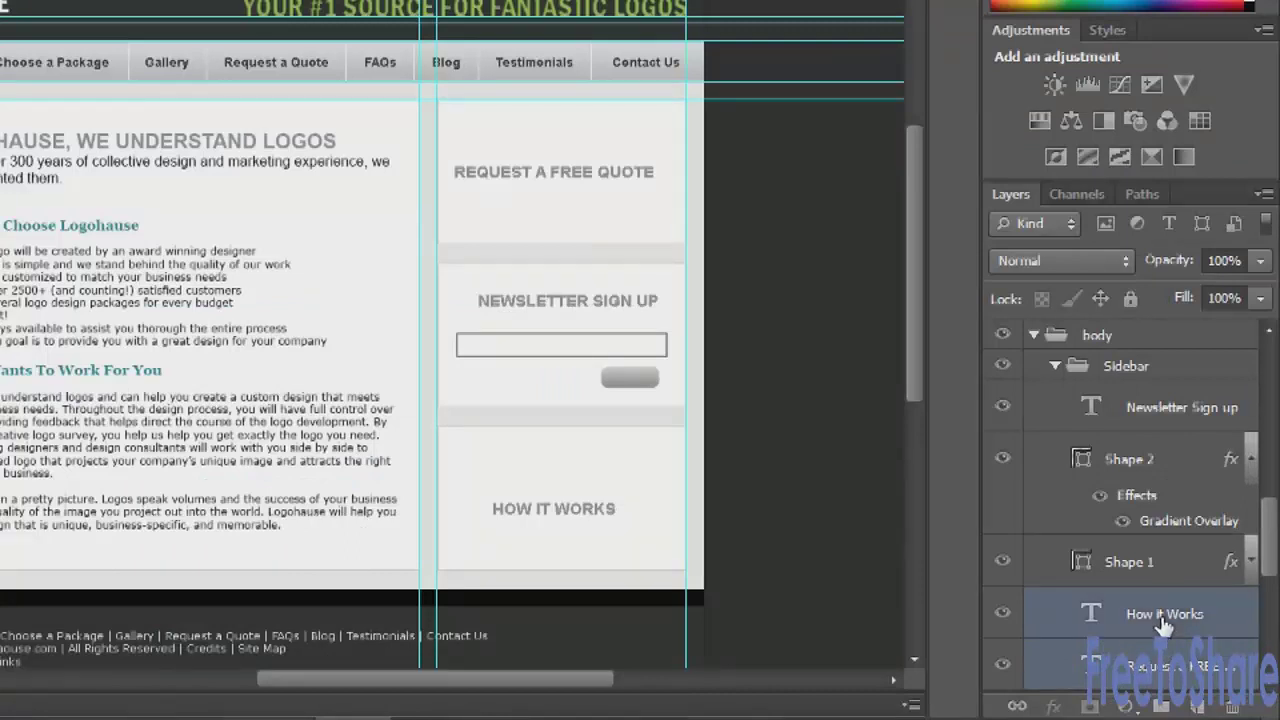
ctrl+click(1188, 408)
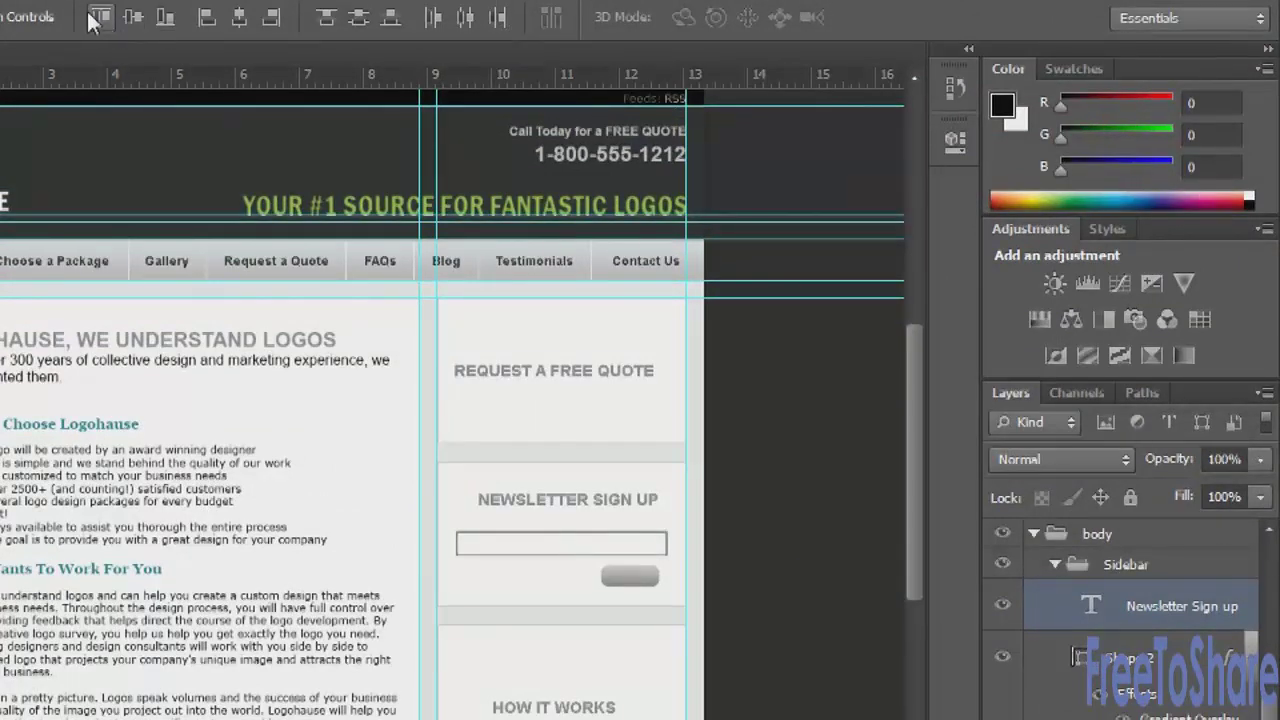
Left-align the three sidebar headings, undoing a trial even distribution
click(207, 18)
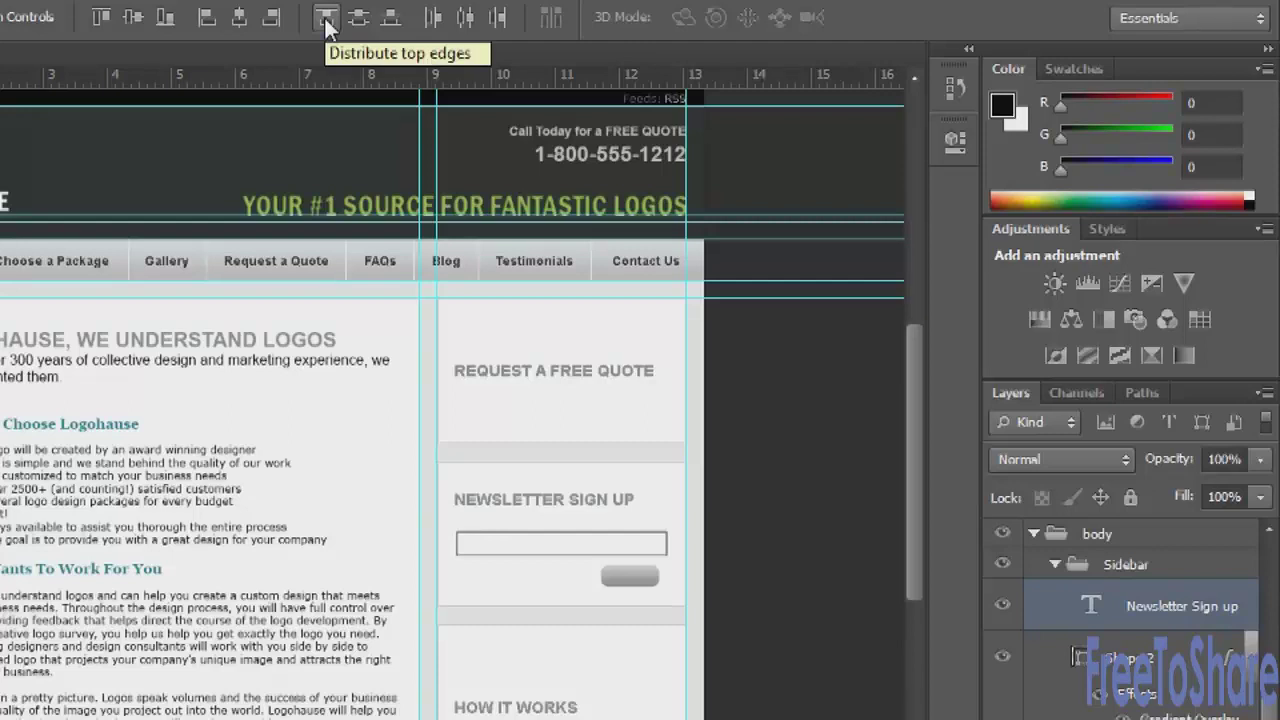
click(396, 20)
key(ctrl+z)
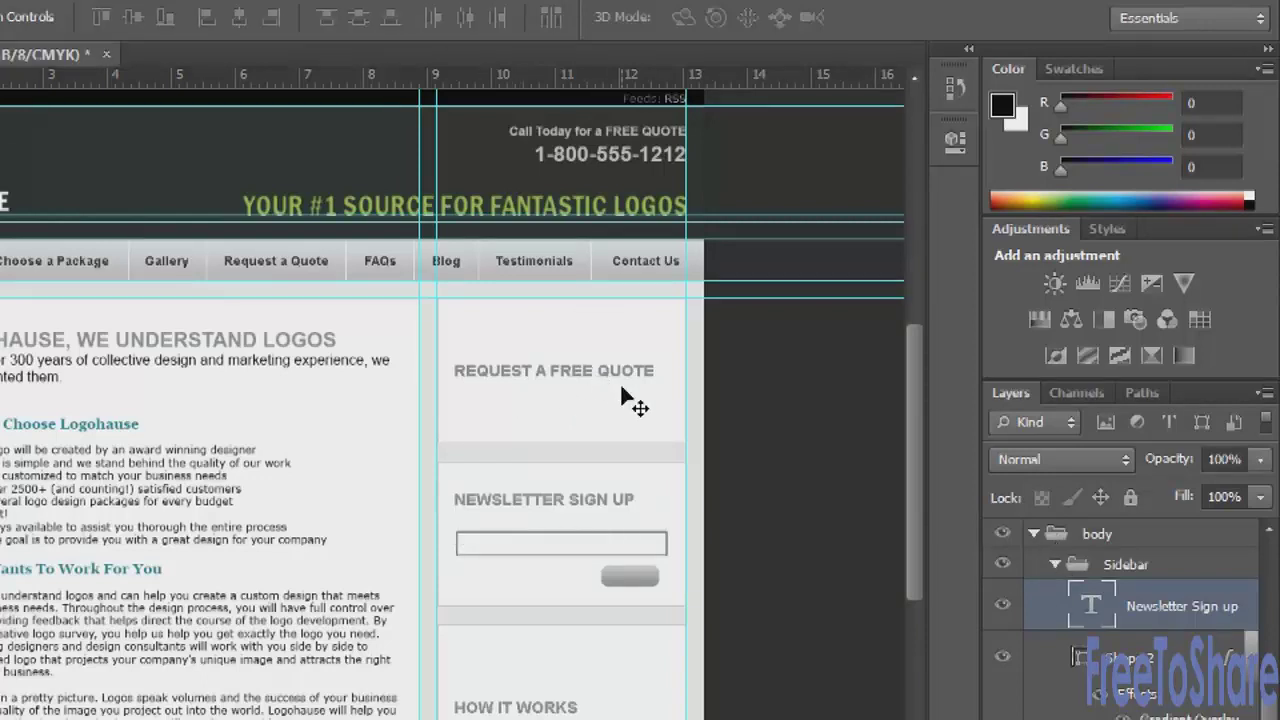
Move the REQUEST A FREE QUOTE, NEWSLETTER SIGN UP and HOW IT WORKS headings up in their panels
click(584, 372)
drag(584, 372, 584, 334)
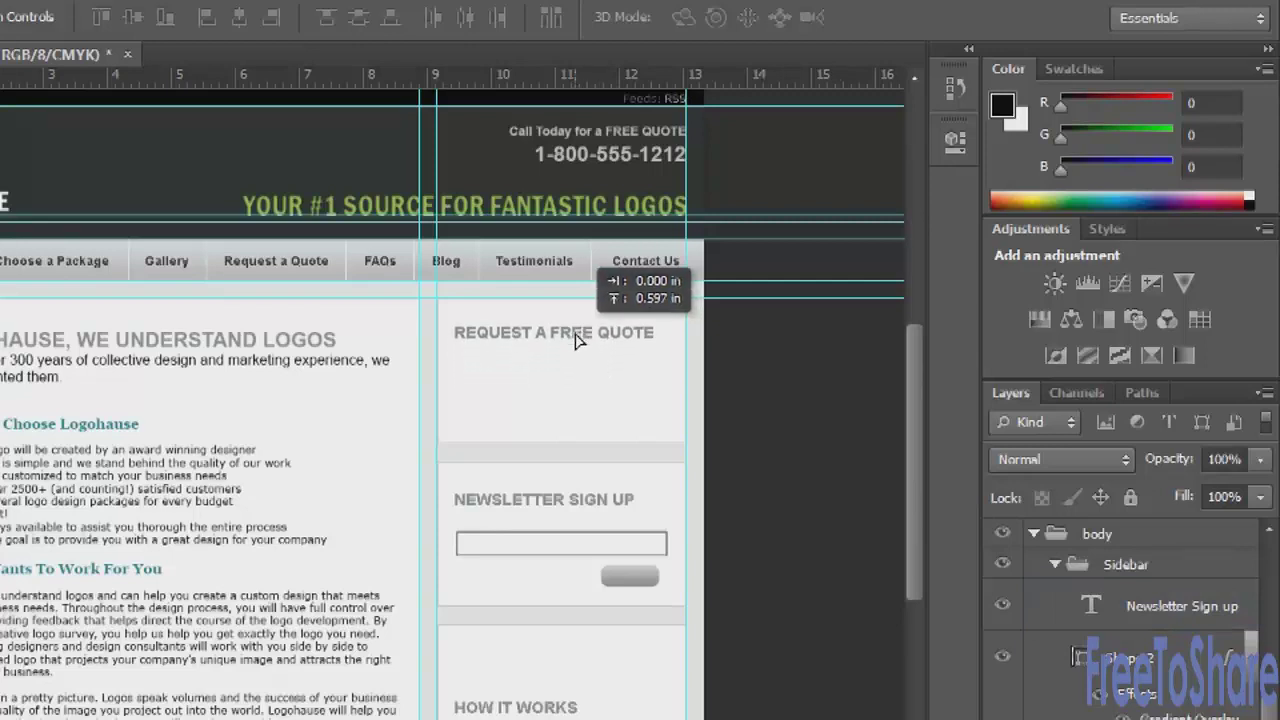
drag(515, 508, 515, 501)
mouse_move(510, 710)
mouse_down()
mouse_move(506, 666)
mouse_move(506, 694)
mouse_up()
click(506, 700)
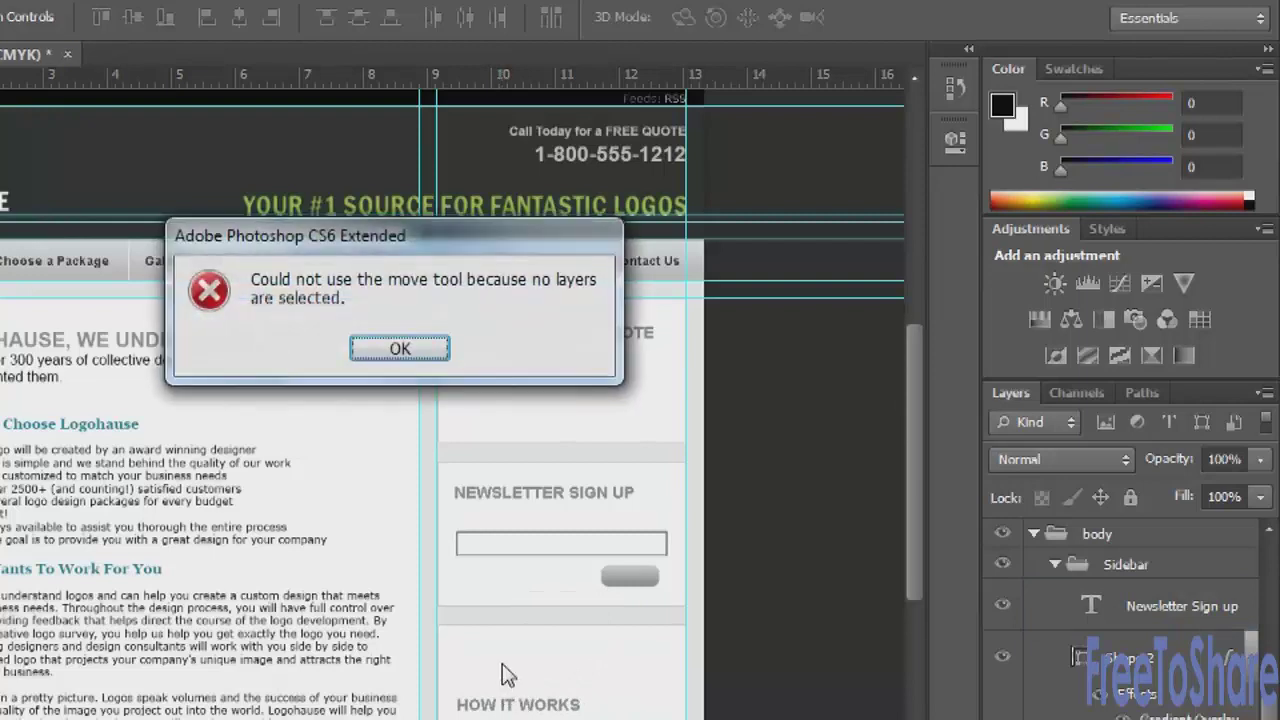
click(400, 346)
drag(565, 706, 562, 670)
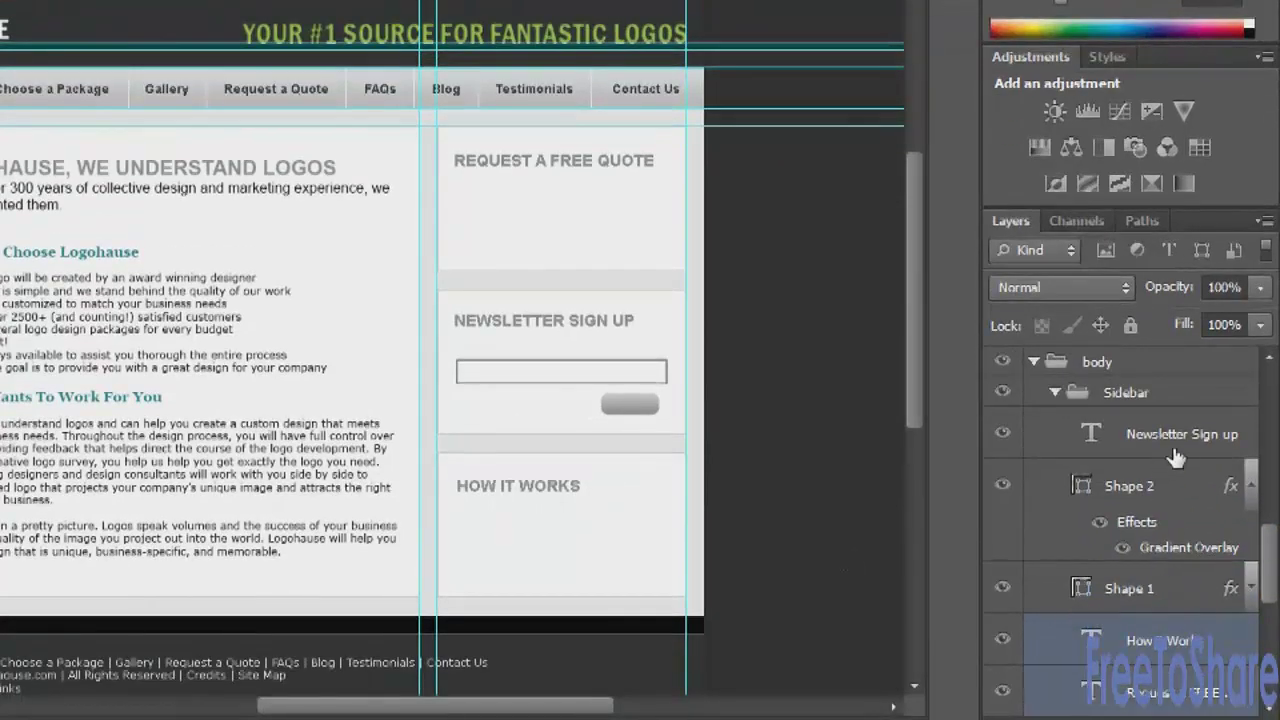
ctrl+click(1180, 446)
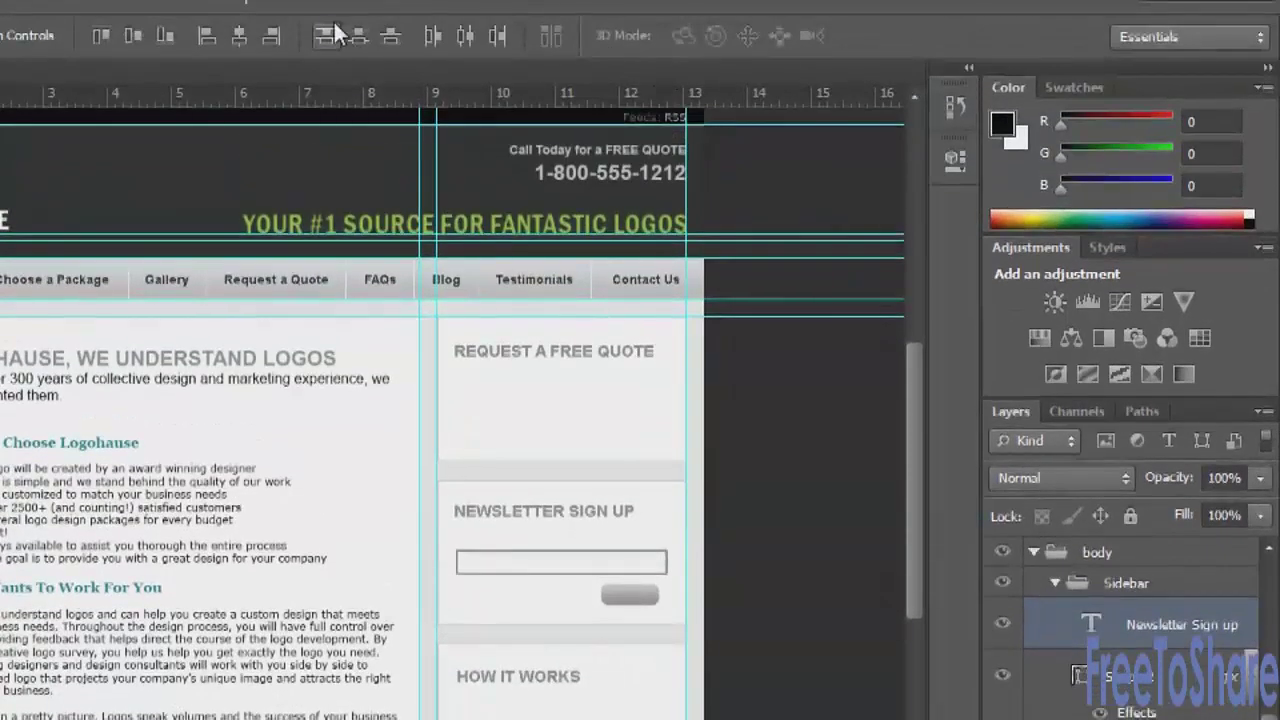
click(326, 34)
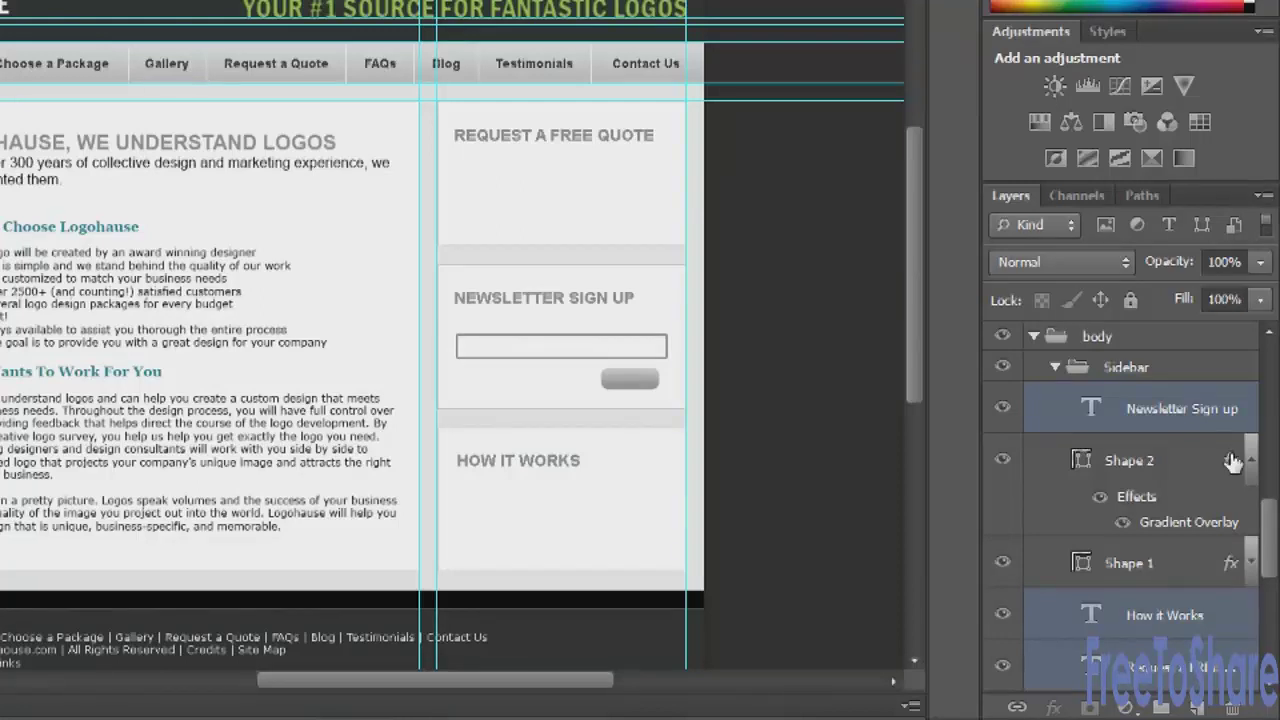
Collapse the body and navigation layer groups and select the header group
click(1033, 336)
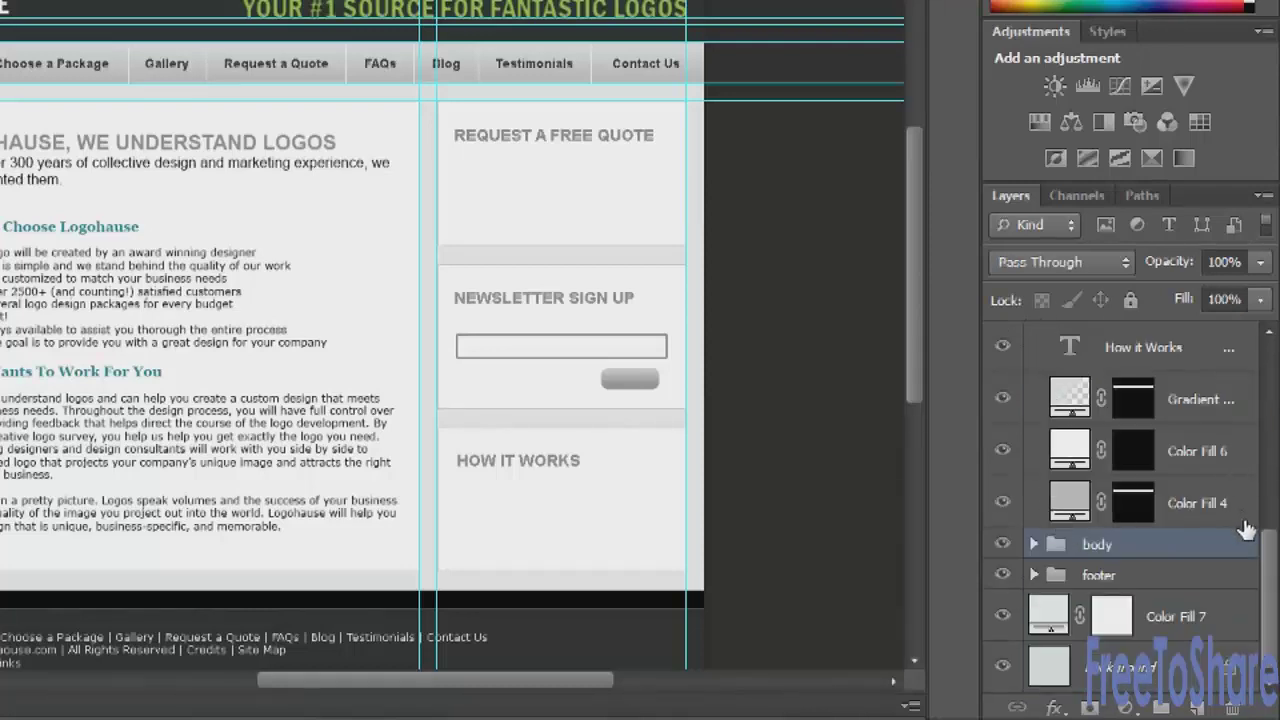
scroll(1249, 523, up, 5)
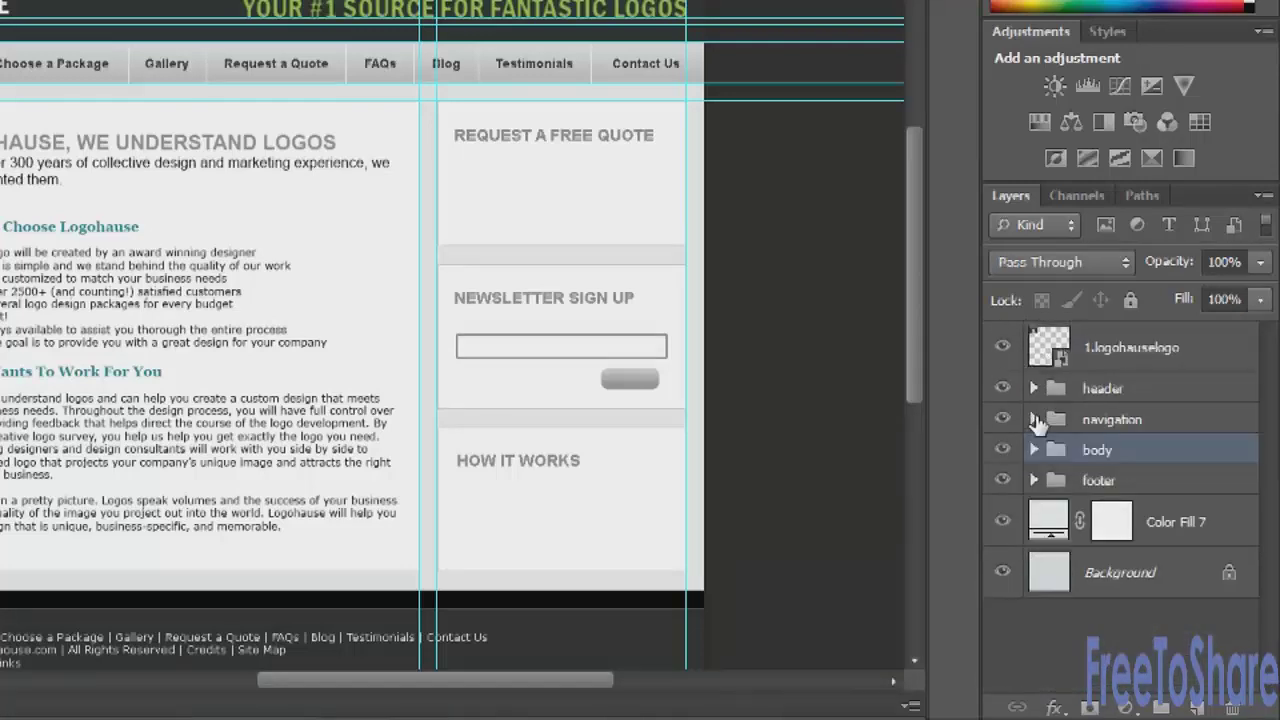
click(1035, 420)
click(1170, 390)
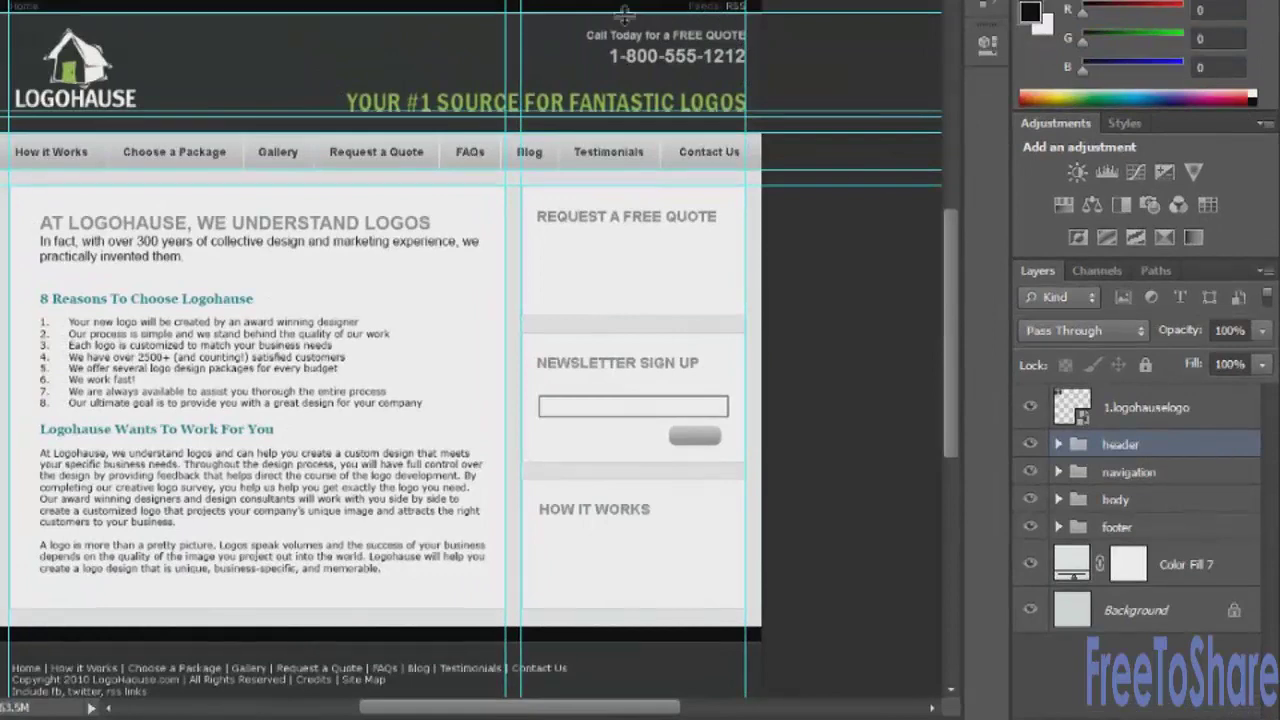
Briefly hide and re-show the navigation, body and footer groups to check what each contains
click(1033, 474)
click(1033, 474)
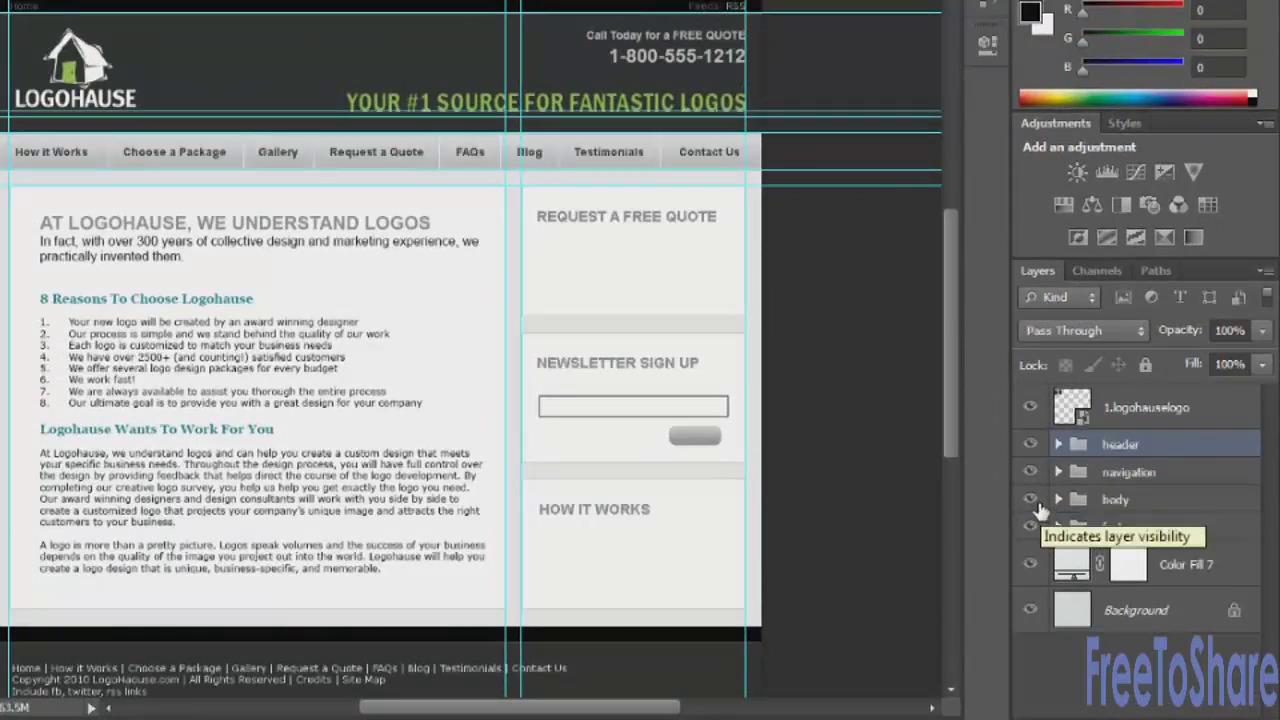
click(1031, 499)
click(1031, 499)
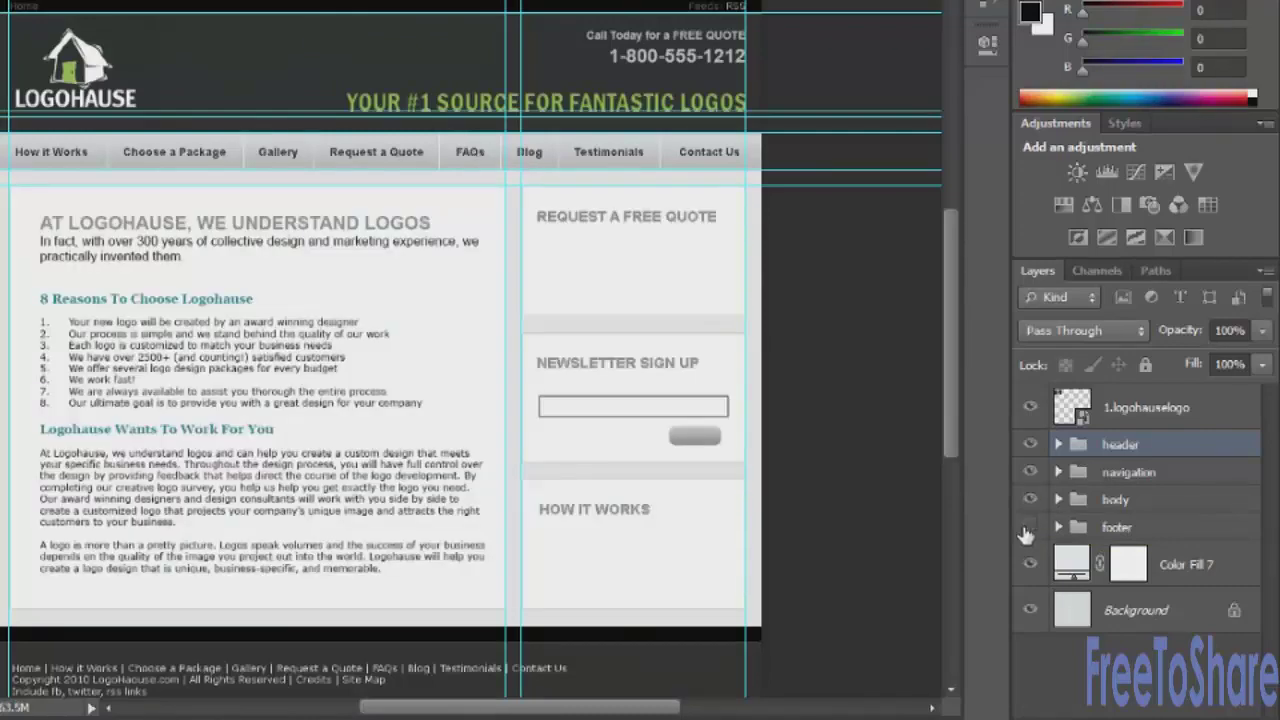
click(1029, 527)
click(1029, 527)
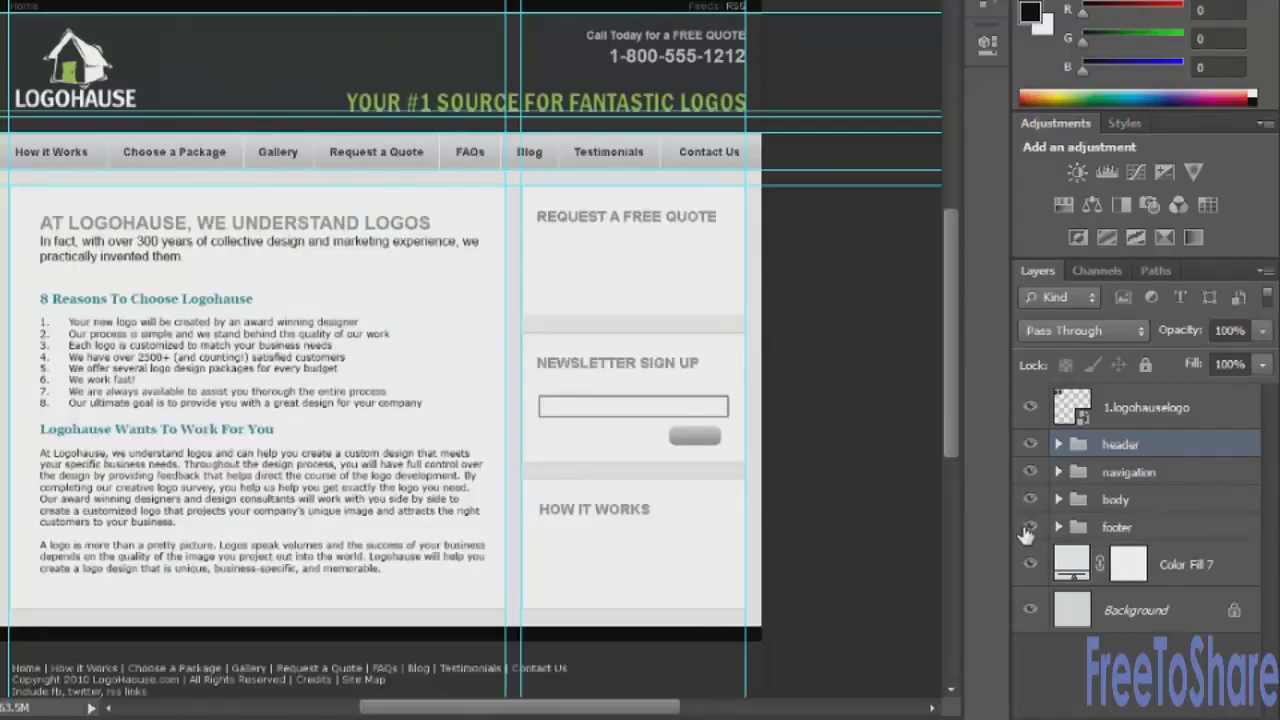
Expand the navigation group and toggle nav div copy 6, 5 and 4 to locate them
click(1058, 471)
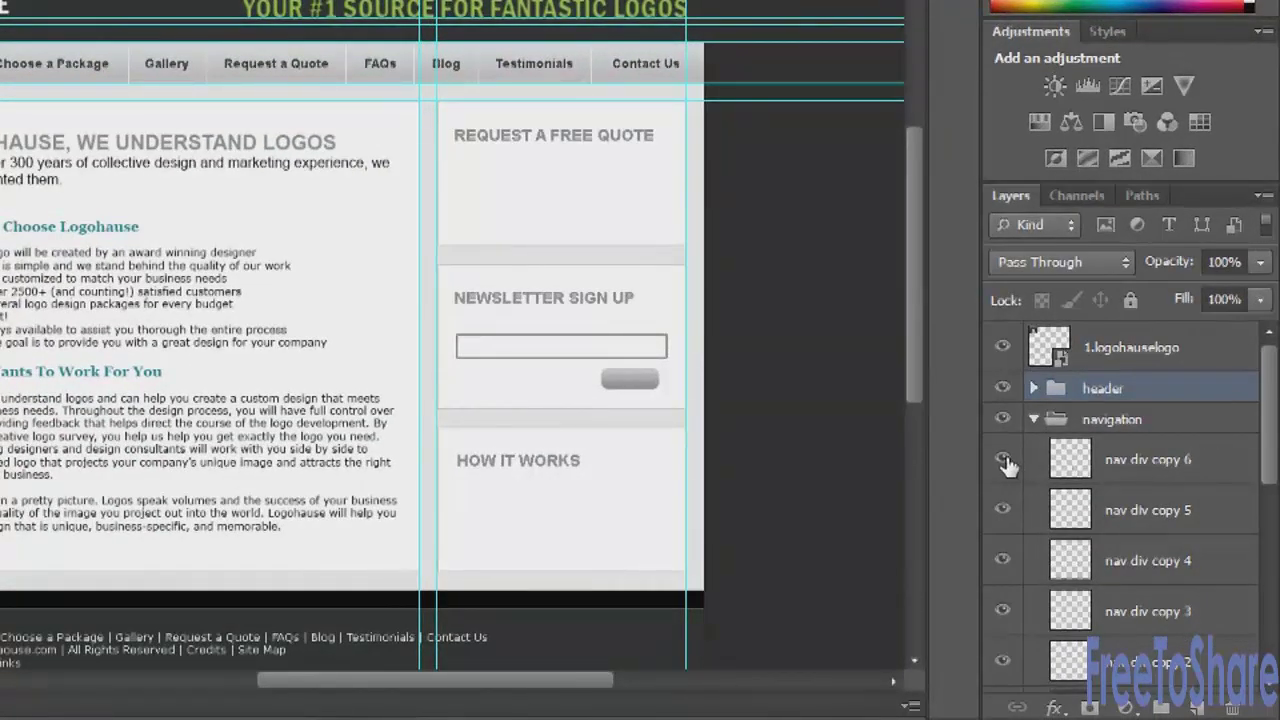
click(1002, 458)
click(1002, 458)
click(1002, 510)
click(1003, 561)
click(1003, 561)
scroll(1270, 445, down, 5)
scroll(1002, 498, down, 2)
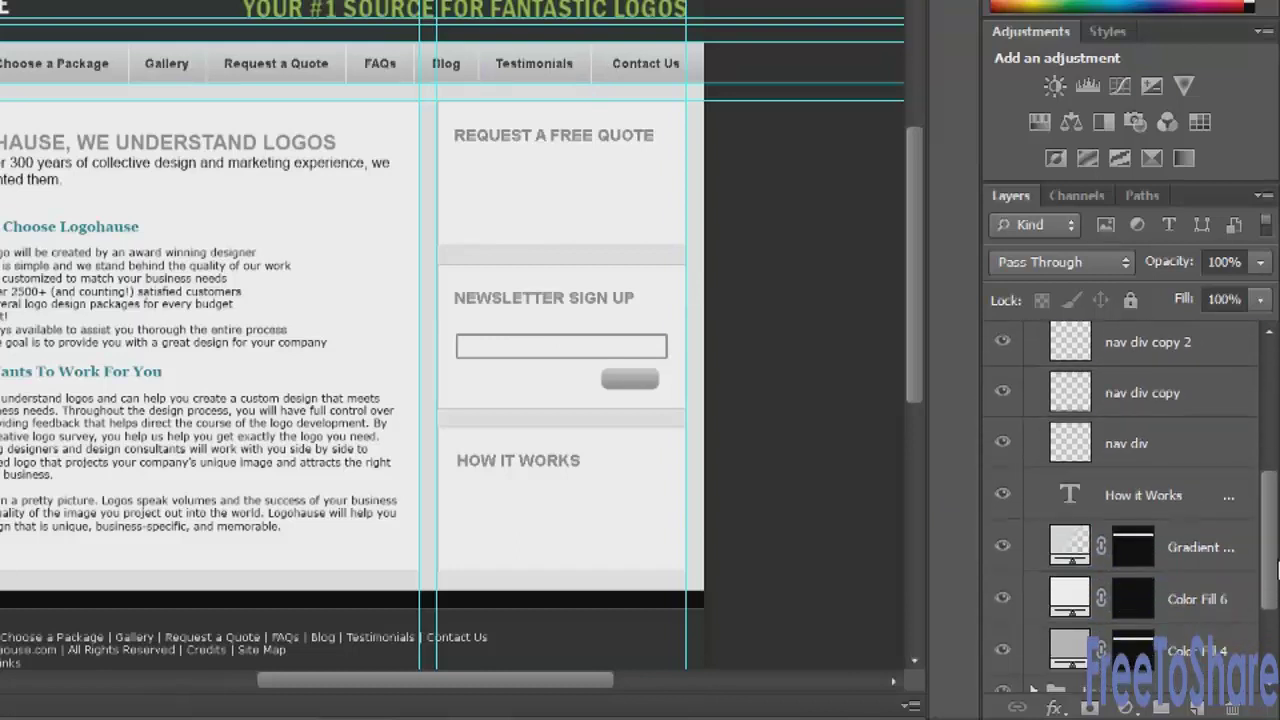
Toggle the How it Works menu labels, nav bar gradient and Color Fill 4 layers to identify them
click(1002, 495)
click(1002, 495)
click(1002, 547)
click(1002, 547)
scroll(1268, 555, down, 2)
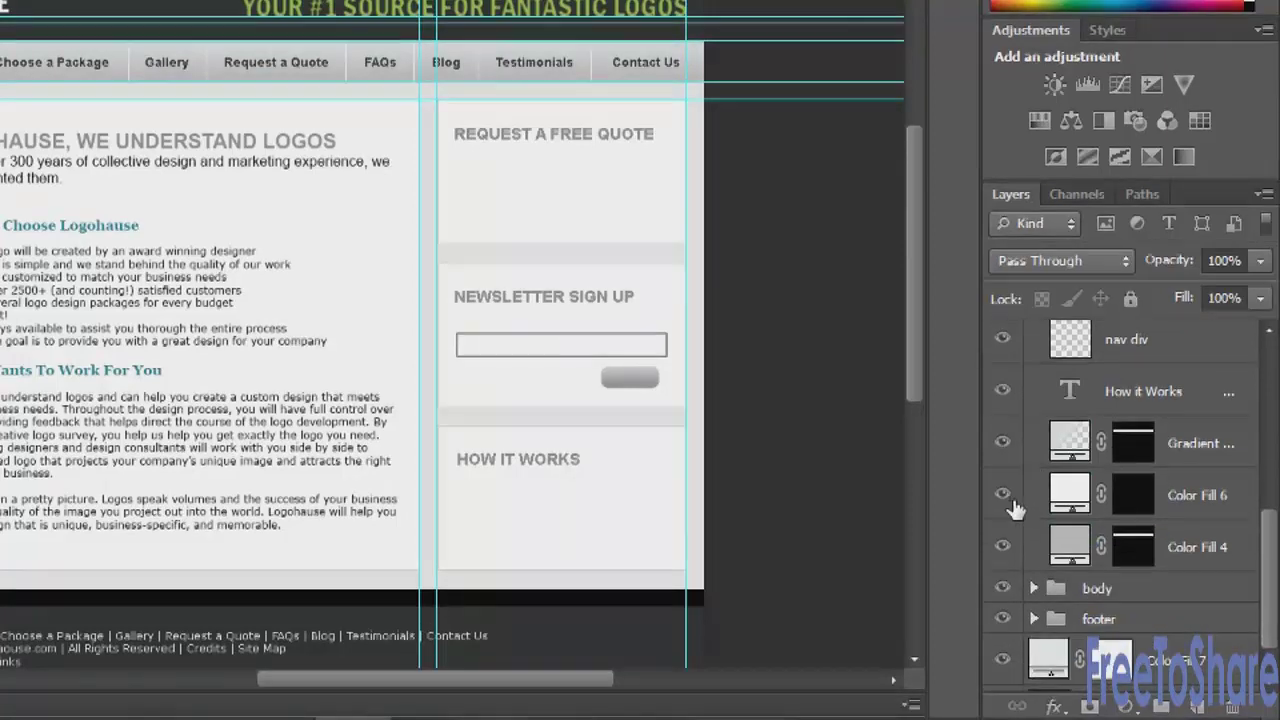
click(1013, 548)
click(1013, 548)
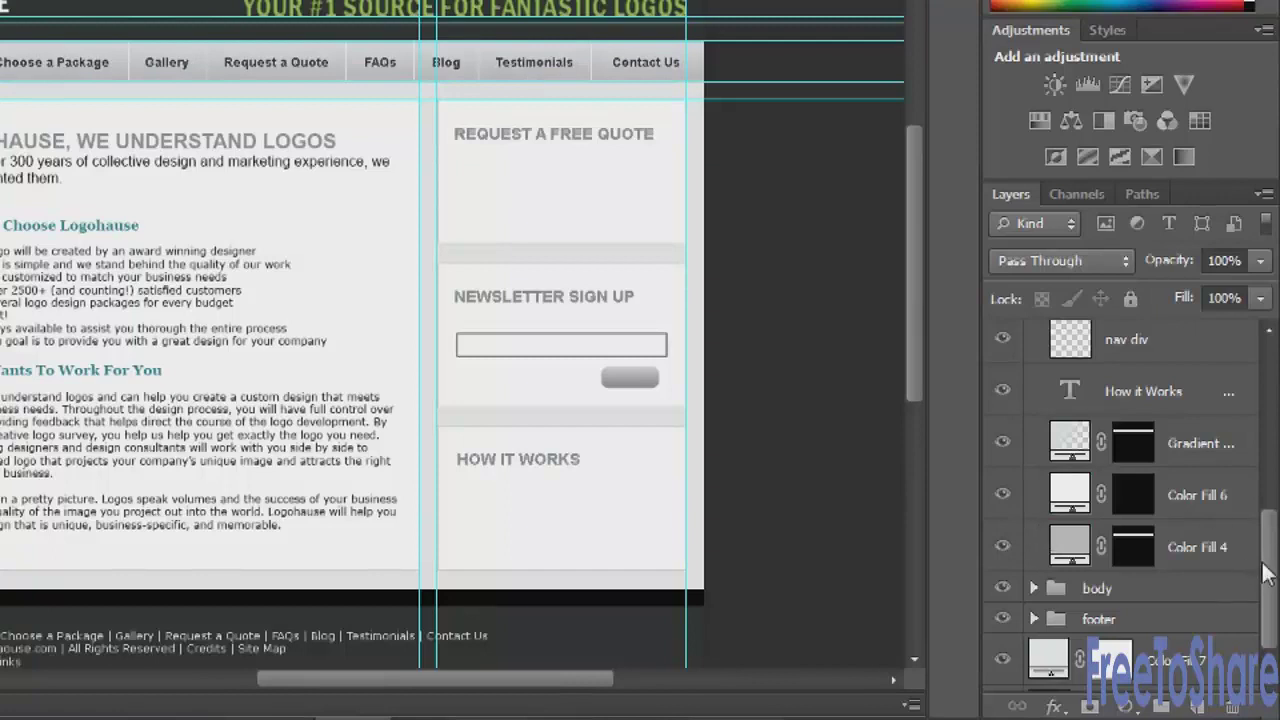
drag(1266, 575, 1265, 395)
Collapse the navigation group, check its visibility, and select it
click(1033, 418)
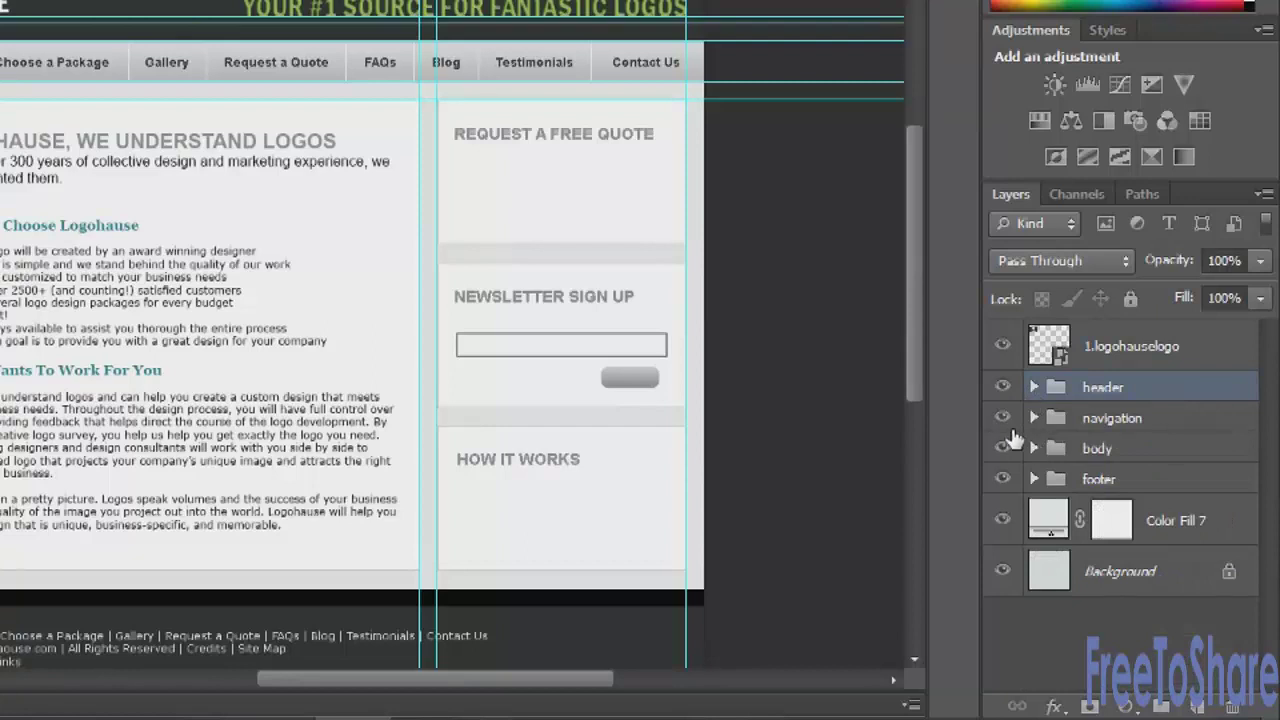
click(1002, 418)
click(1002, 418)
click(1114, 421)
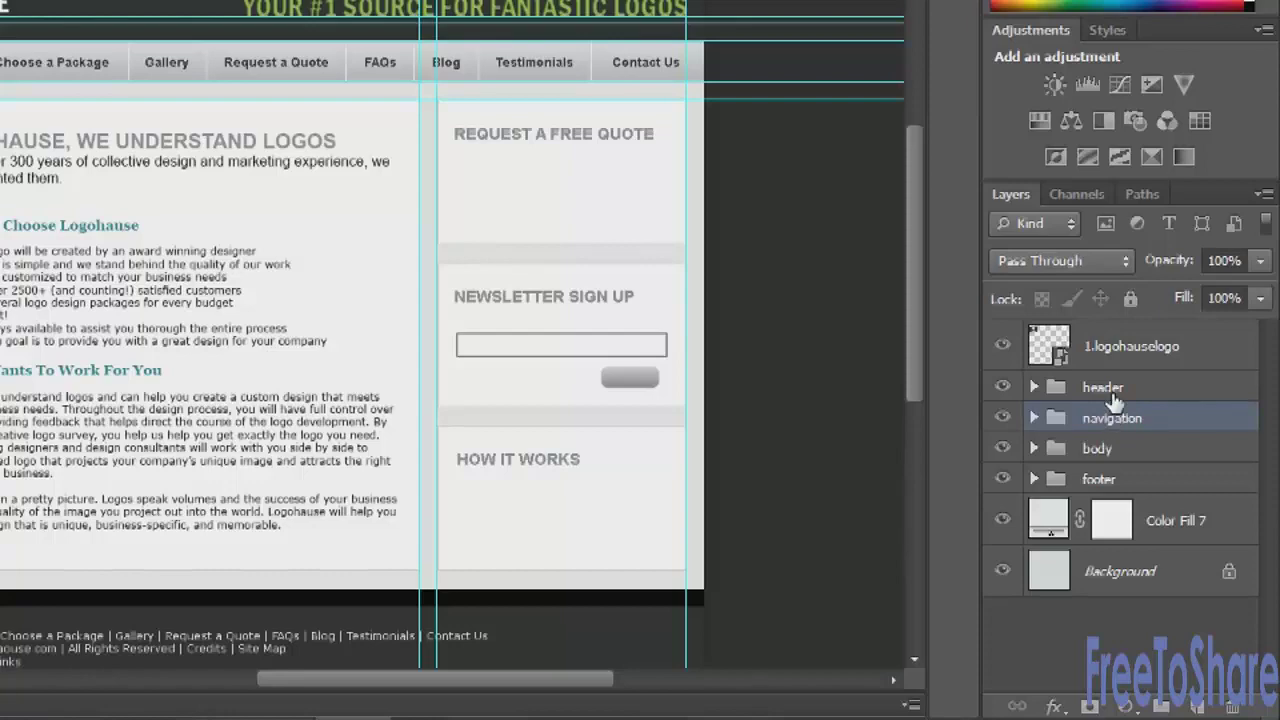
Select the 1.logohauselogo layer, check its visibility, and move it into the header group
click(1135, 355)
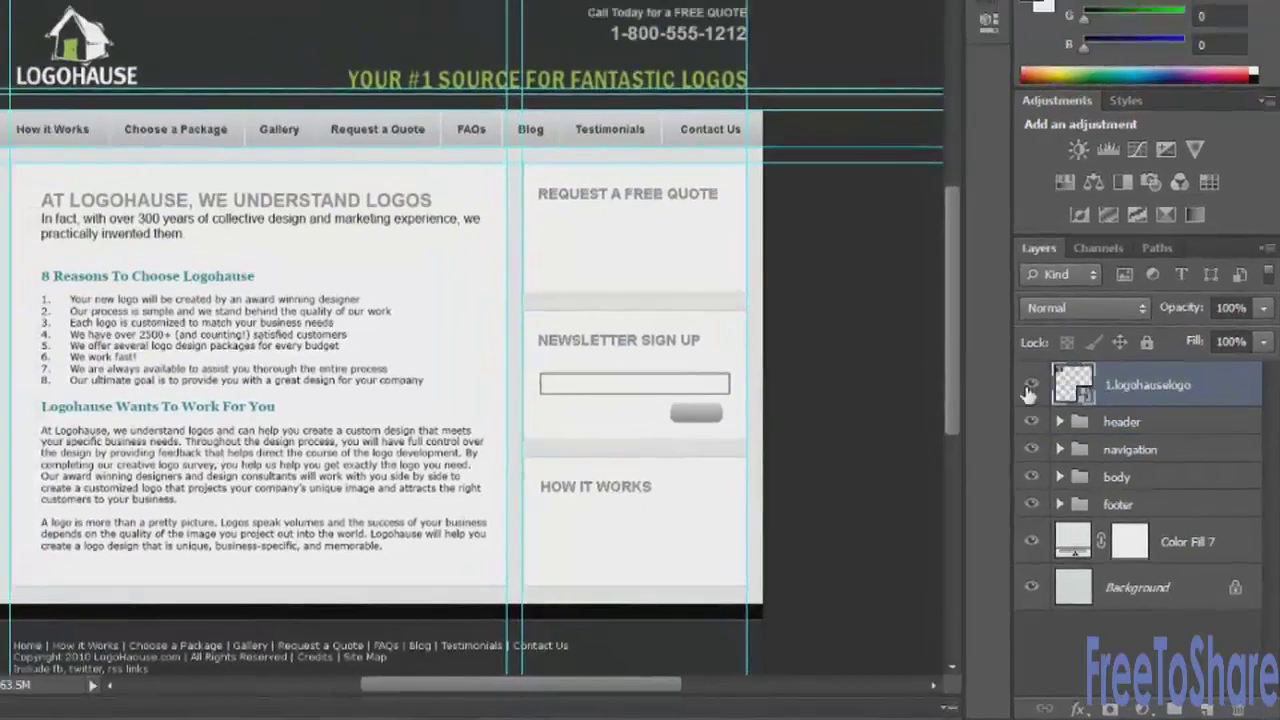
click(1030, 386)
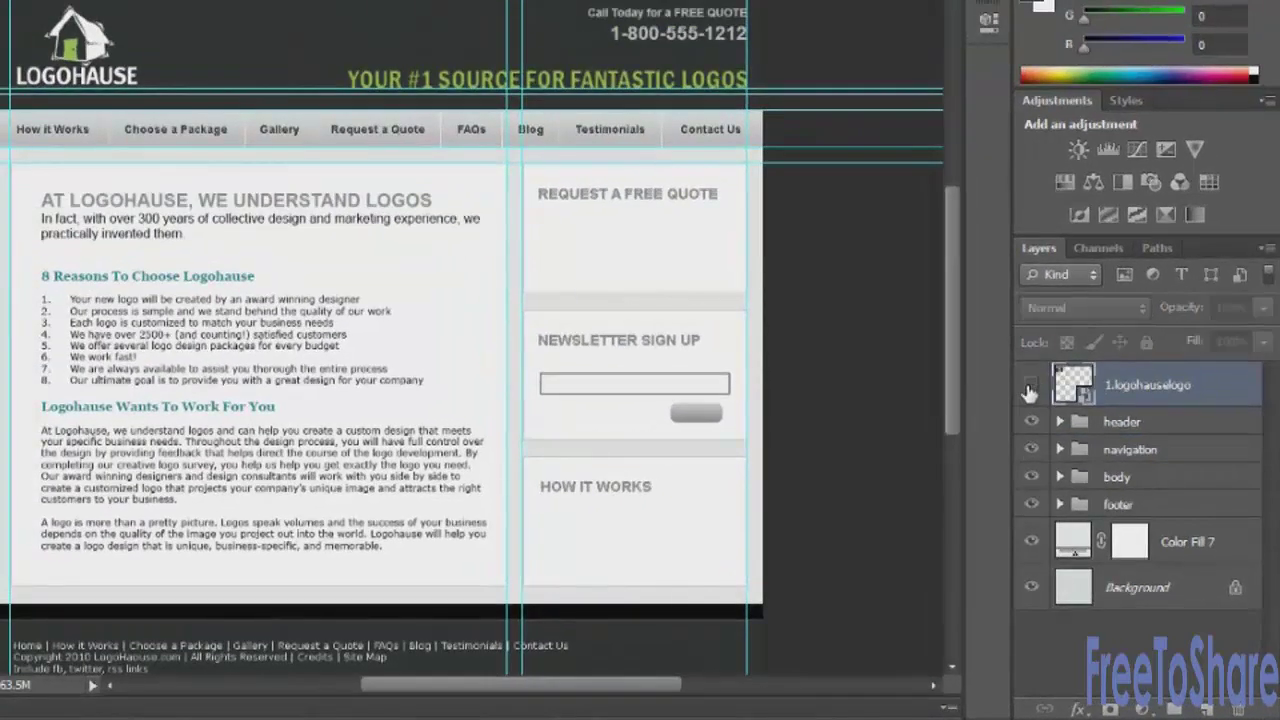
click(1030, 386)
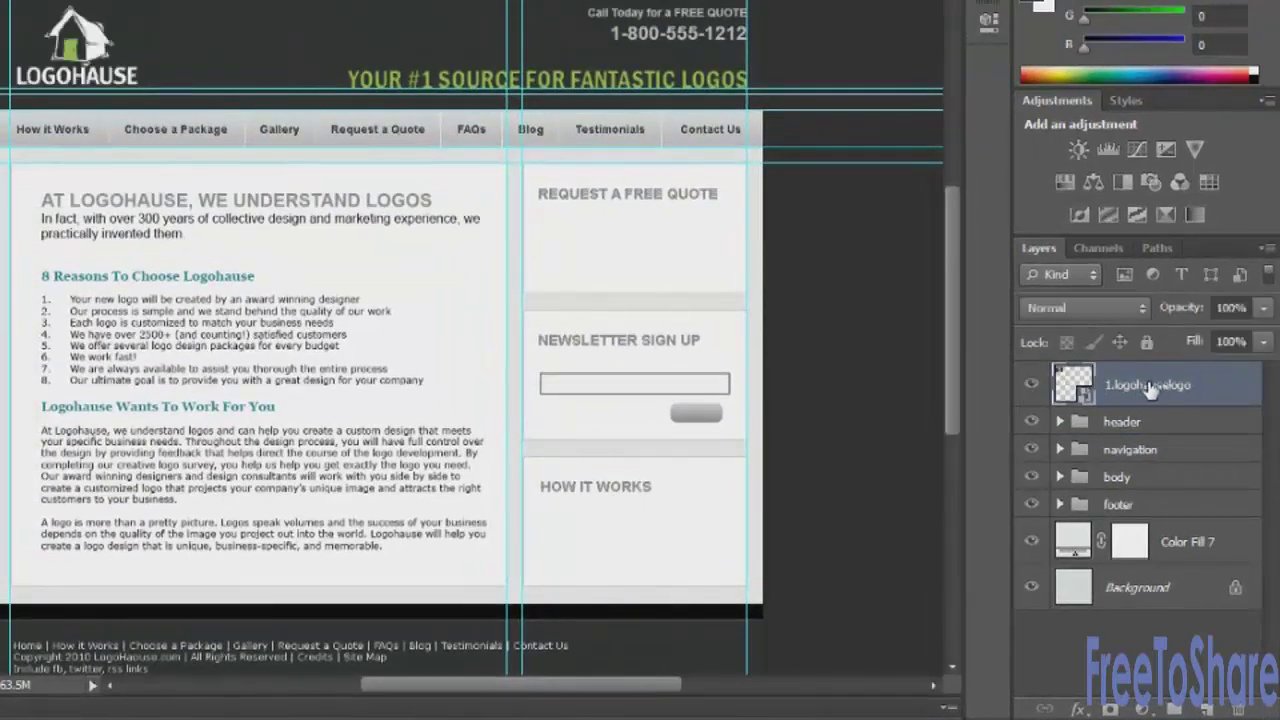
drag(1150, 388, 1128, 421)
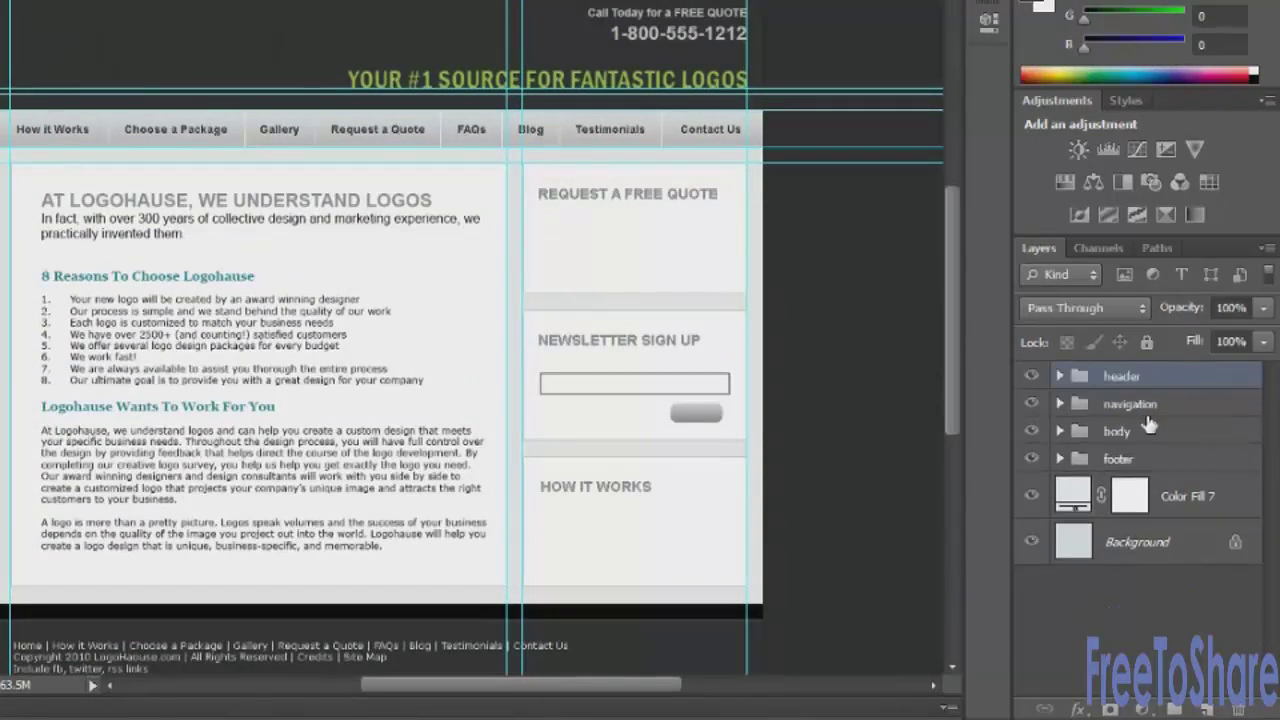
Place 1.logohauselogo at the top of the header group's layer list, then collapse header
click(1061, 376)
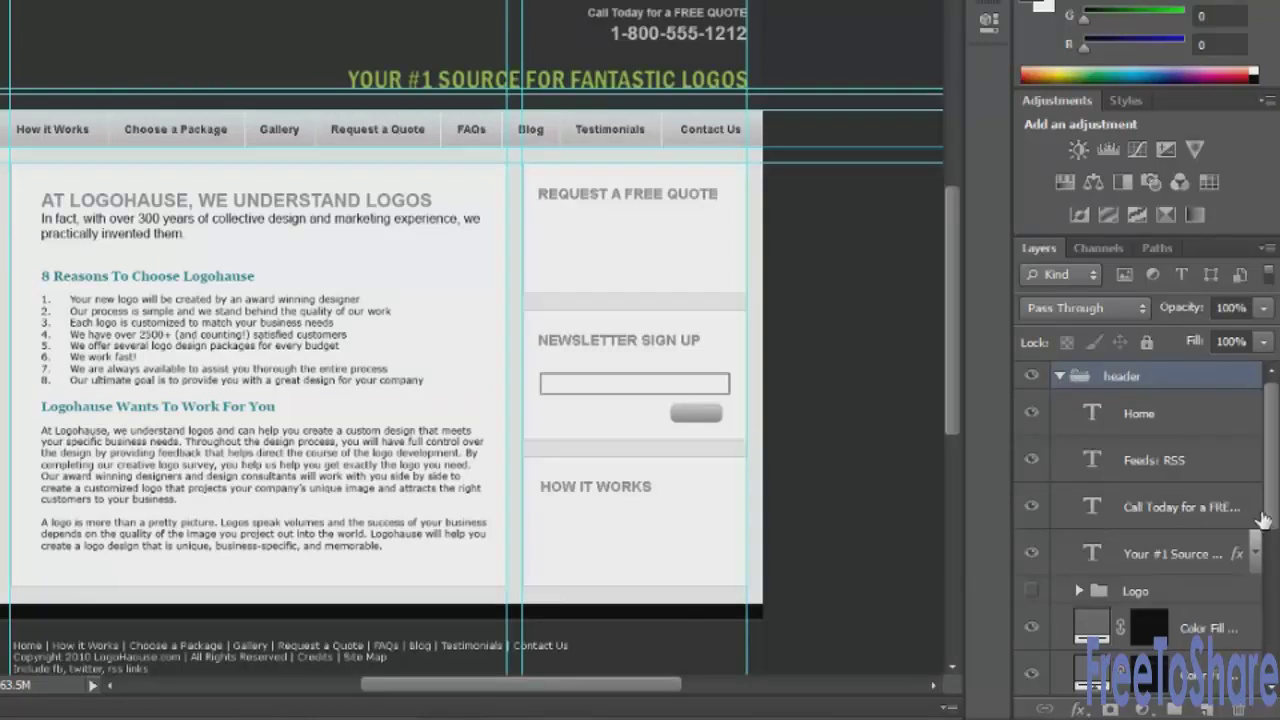
drag(1266, 522, 1276, 638)
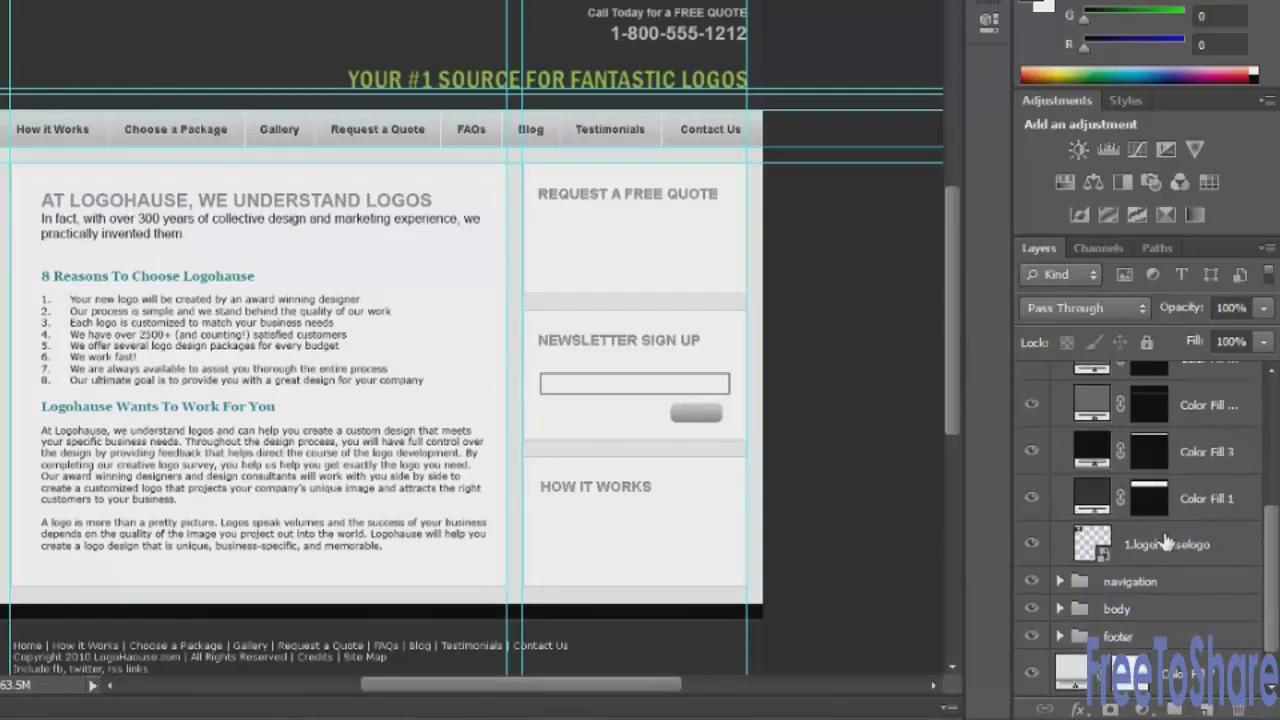
drag(1166, 543, 1182, 400)
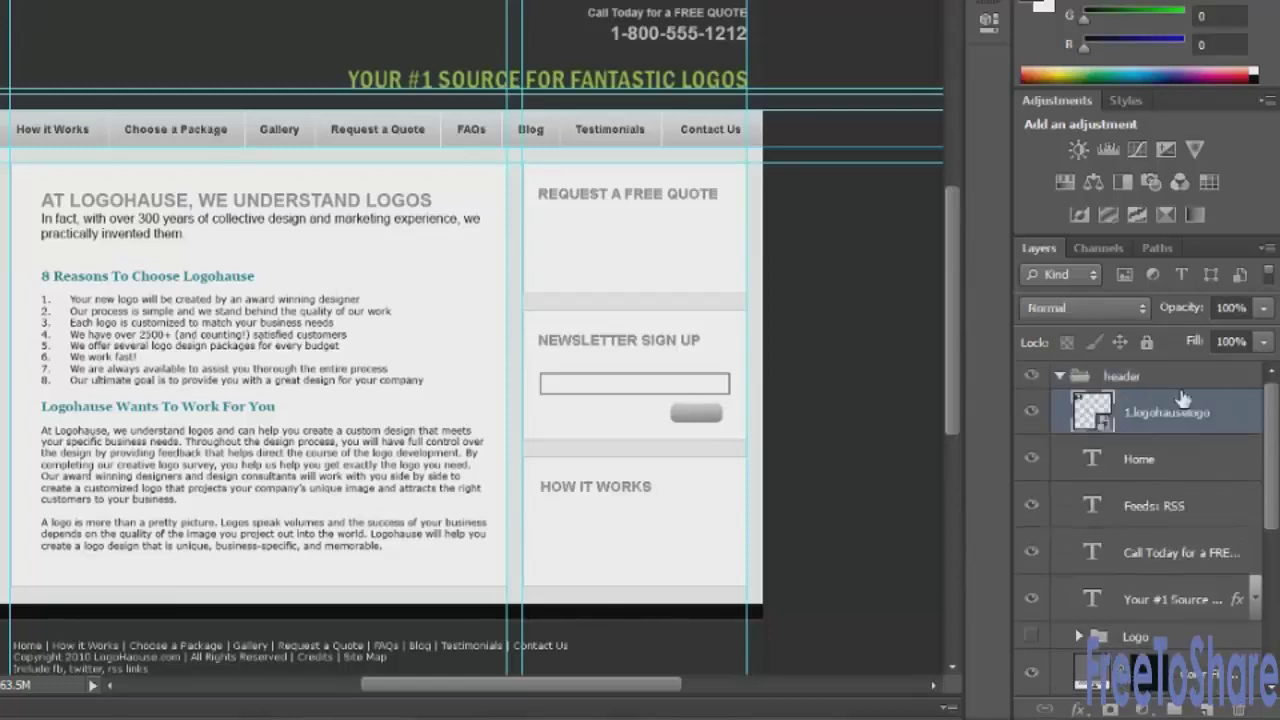
click(1062, 377)
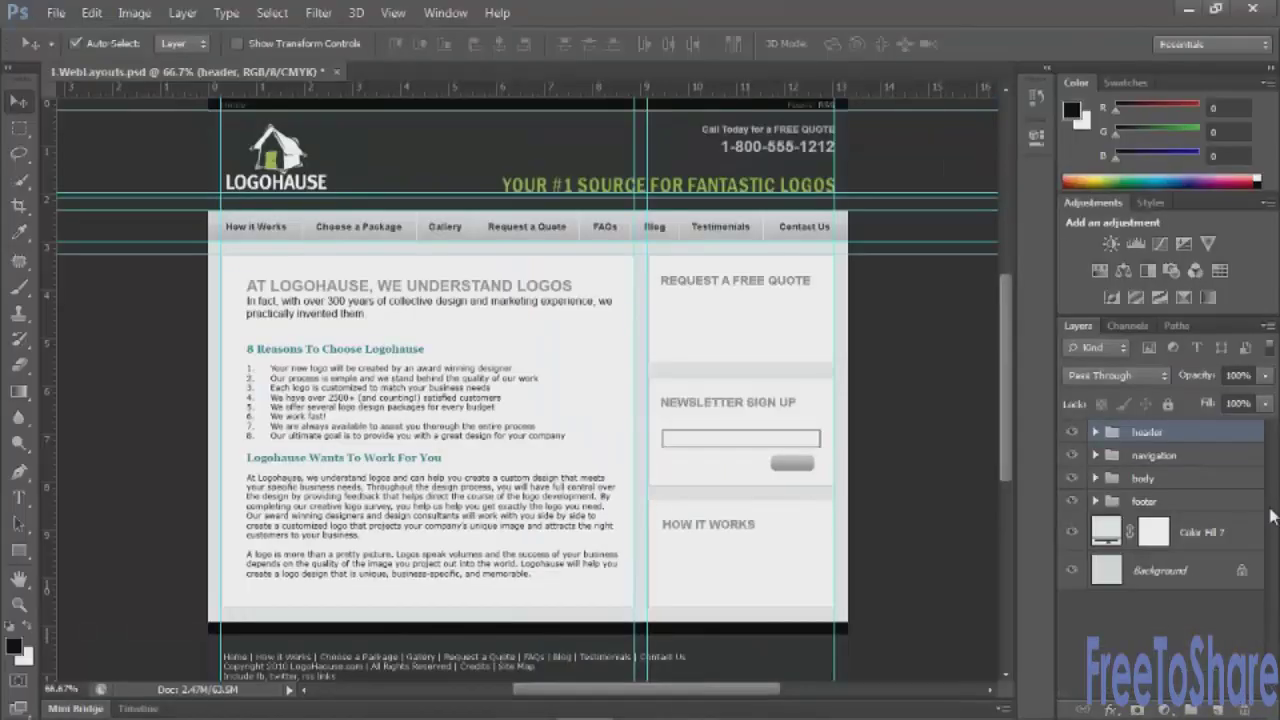